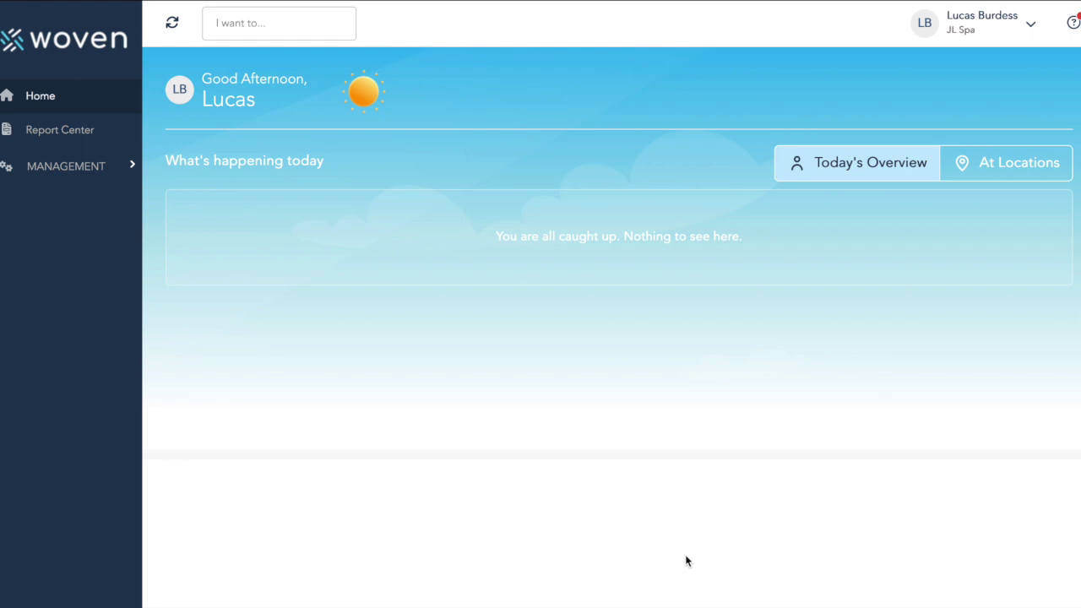
# Open the account settings and examine the verification requirements in the Positions list
pyautogui.click(1024, 30)
pyautogui.click(971, 91)
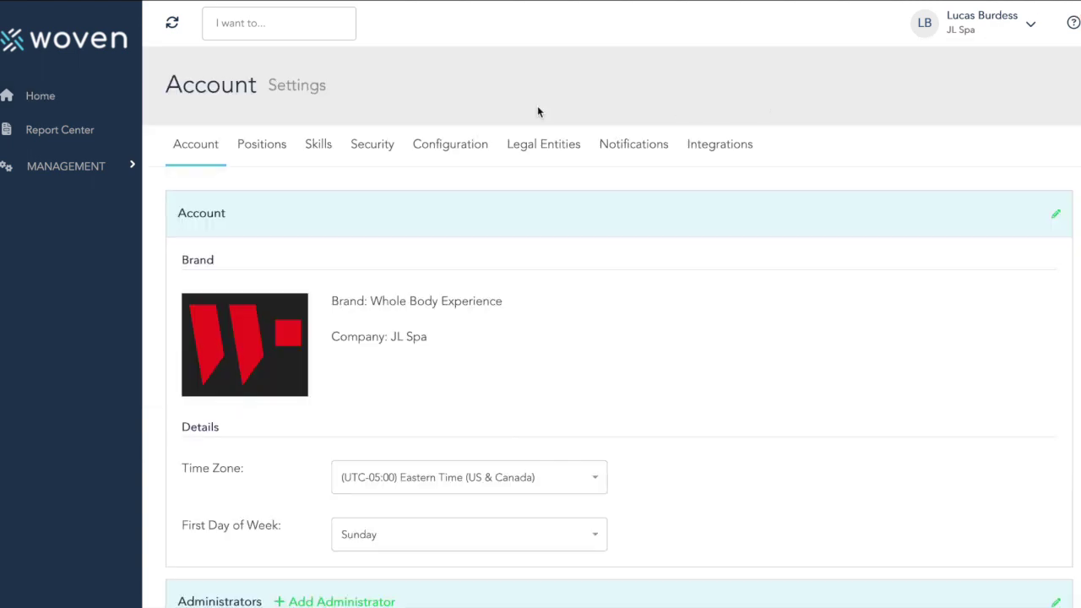
pyautogui.click(261, 146)
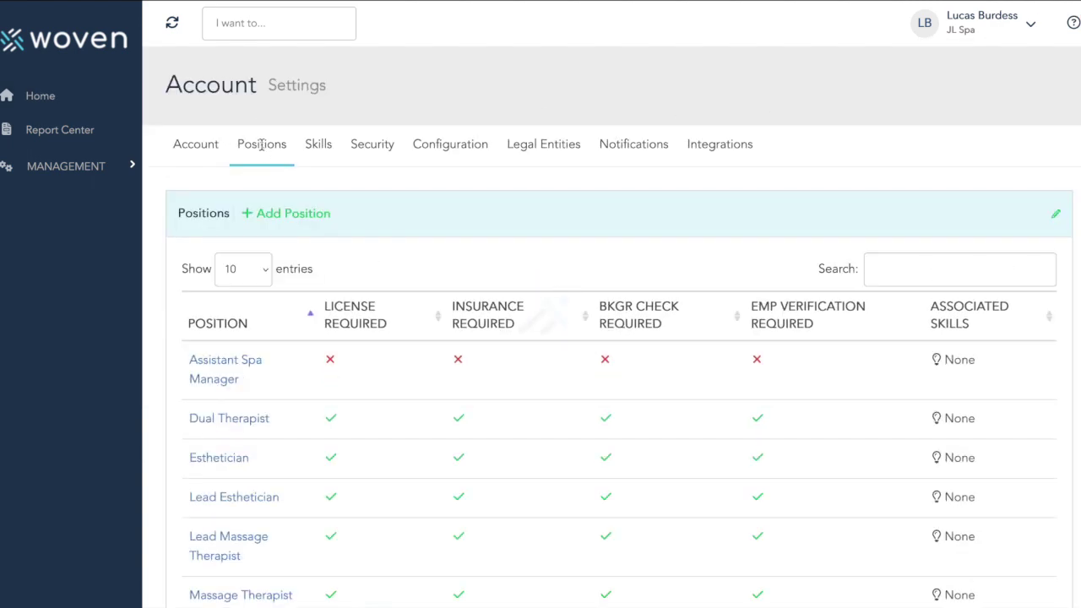
pyautogui.scroll(-1, 251, 155)
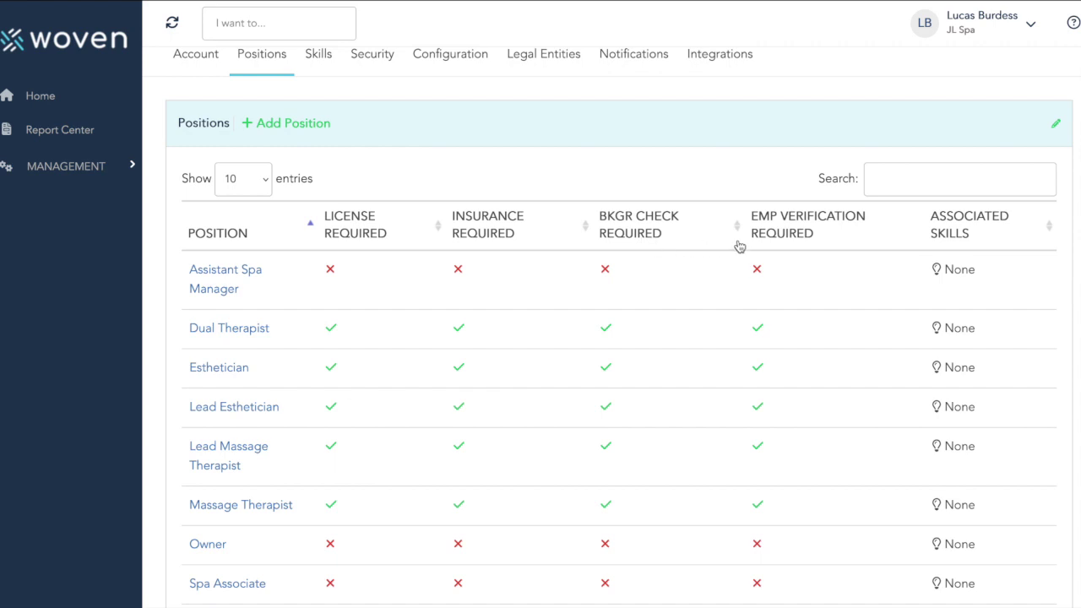
# Set License Required to Yes for the Dual Therapist position and return to the positions list
pyautogui.click(251, 329)
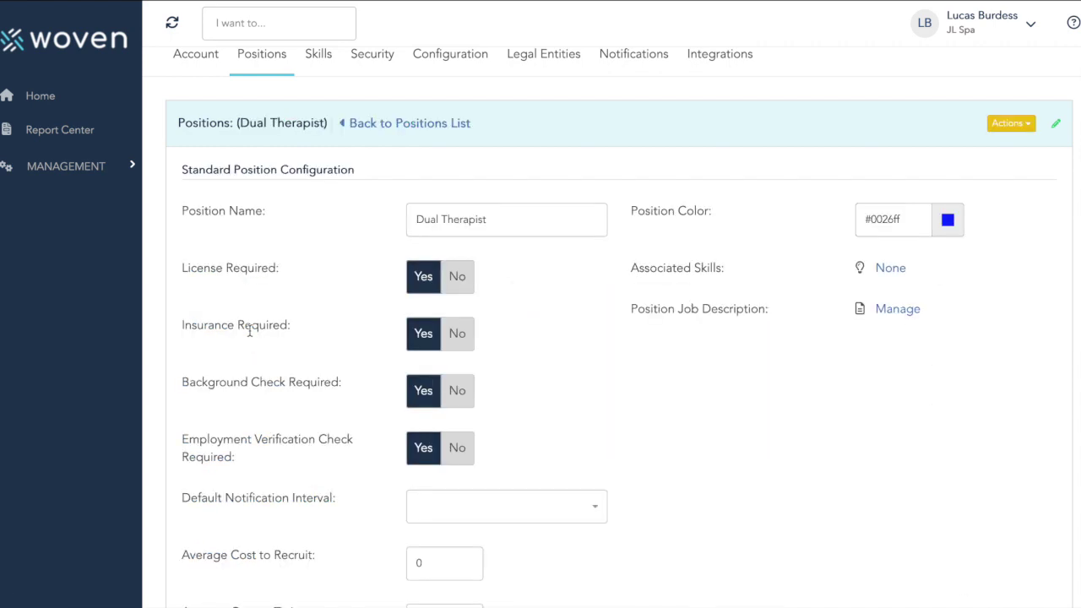
pyautogui.click(430, 283)
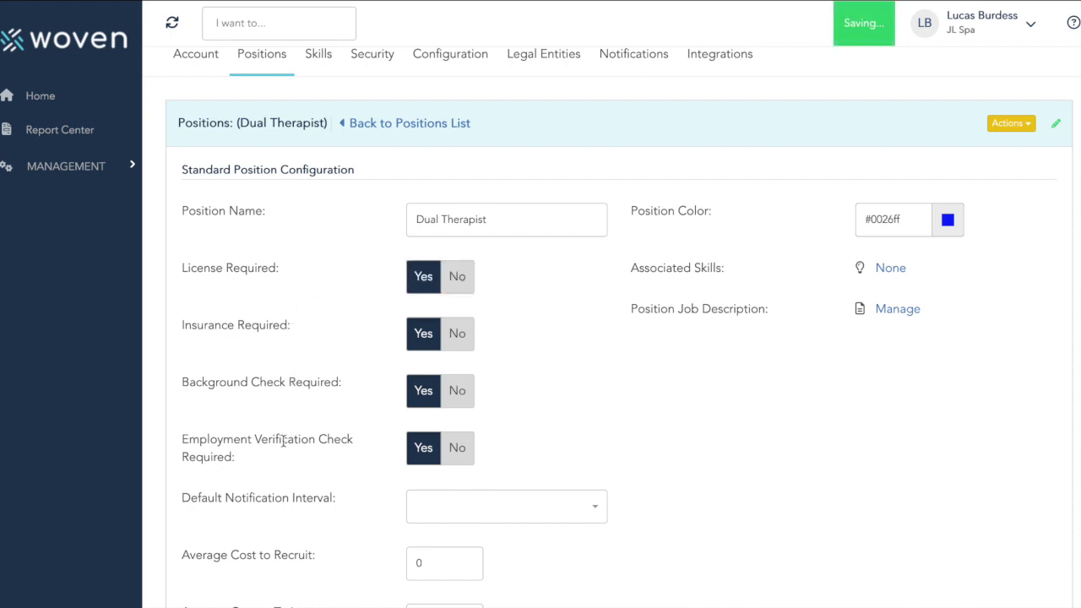
pyautogui.scroll(1, 355, 295)
pyautogui.click(398, 213)
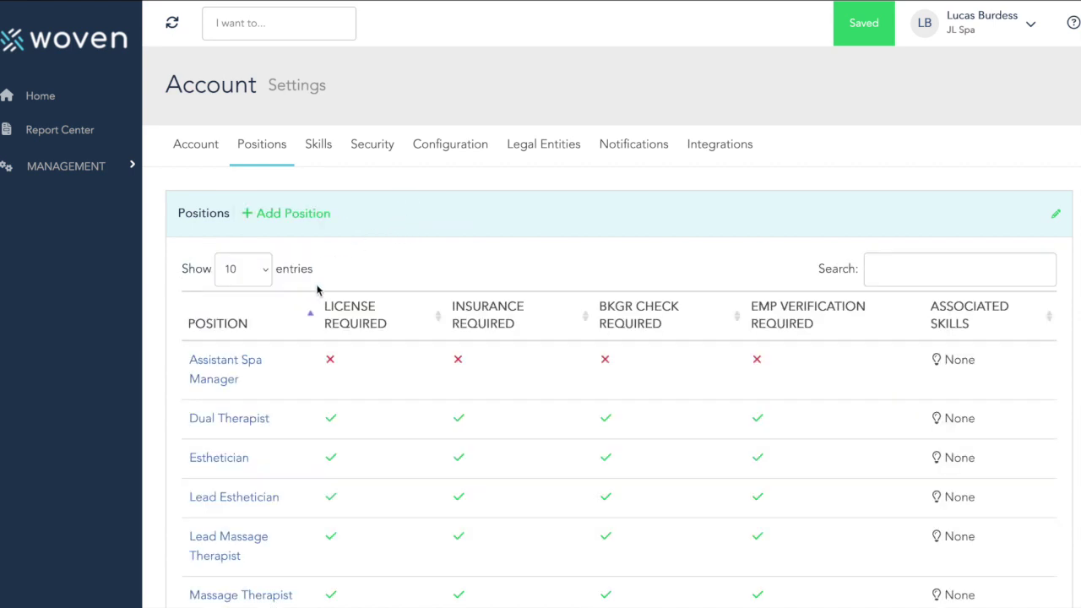
pyautogui.scroll(-2, 262, 419)
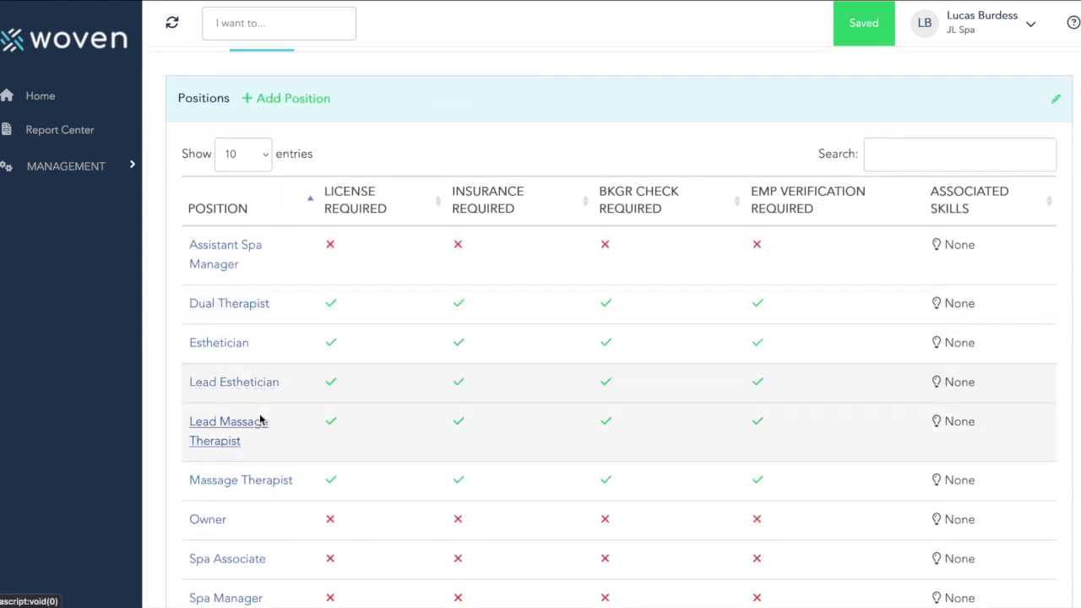
# Open the profile of the first team member in the Team Members list at the Position Requirements section
pyautogui.click(103, 174)
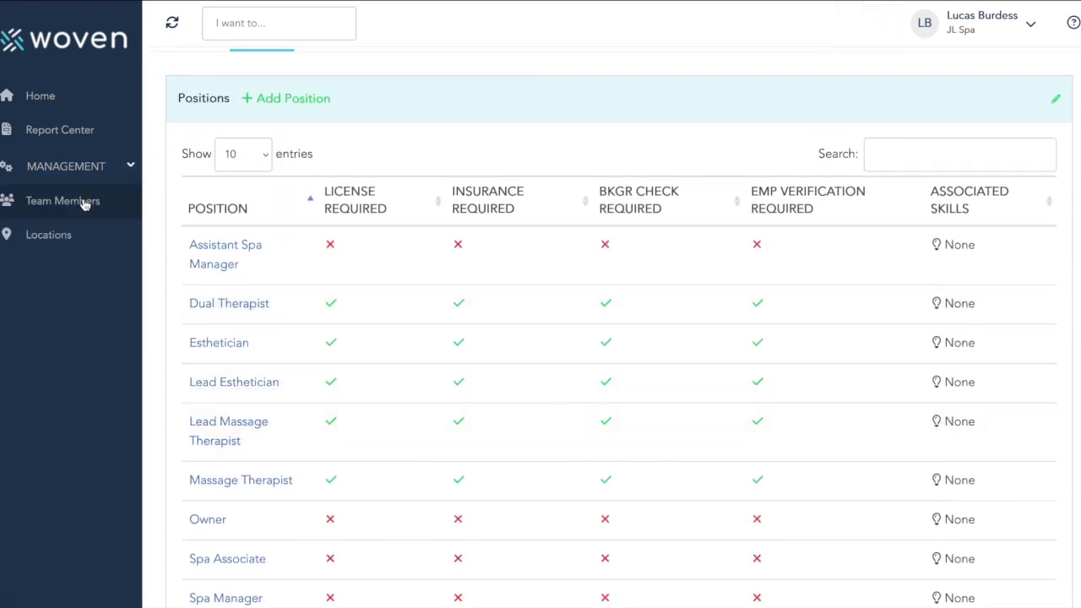
pyautogui.click(83, 210)
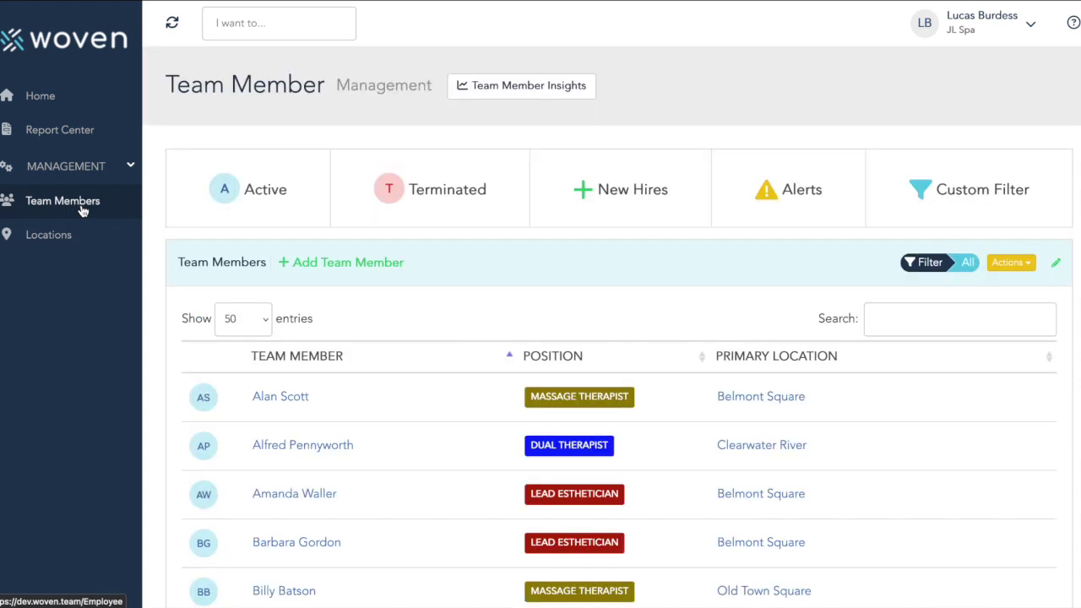
pyautogui.click(268, 401)
pyautogui.scroll(-1, 268, 397)
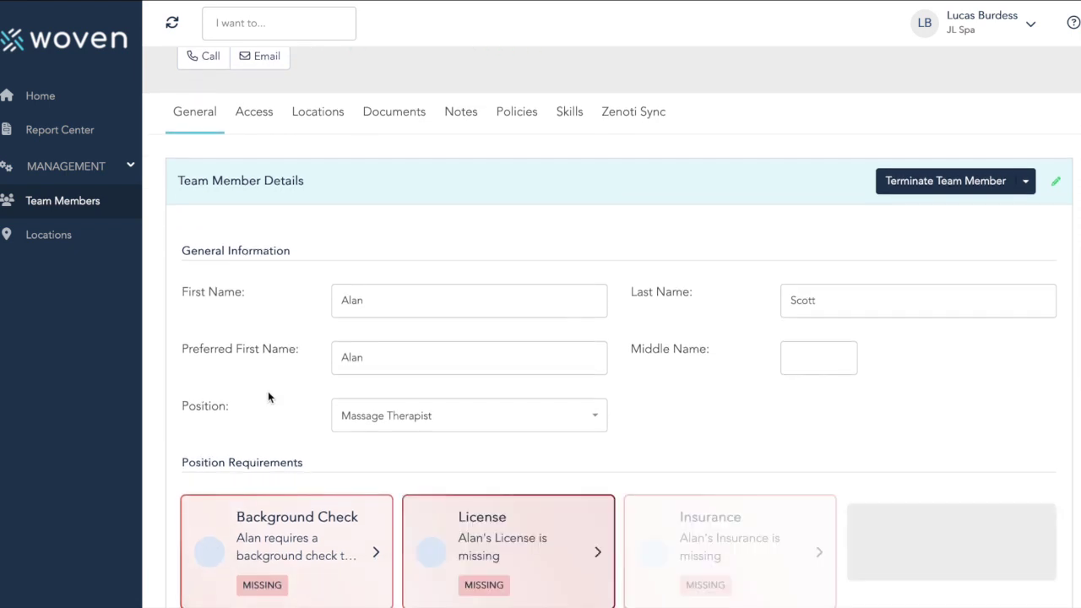
pyautogui.scroll(-1, 268, 397)
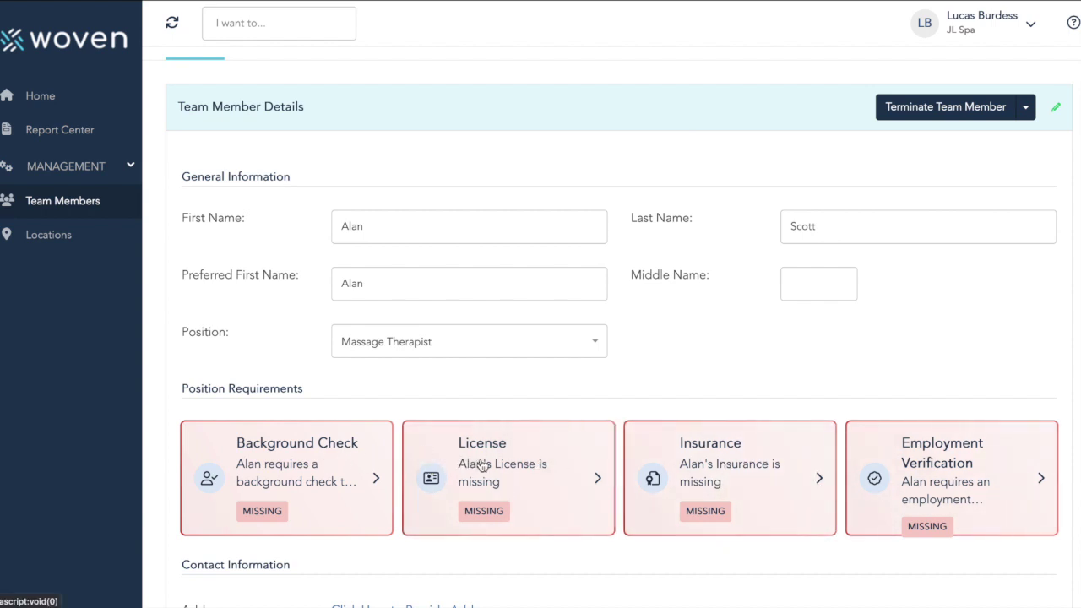
# Start a new background check for the team member and set its result to Clear
pyautogui.click(329, 456)
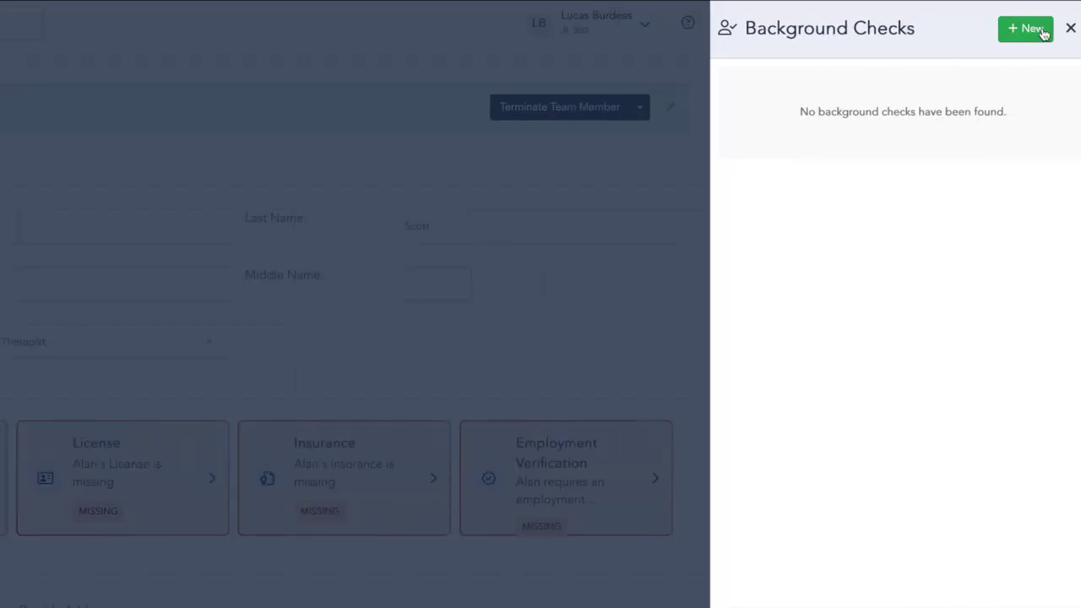
pyautogui.click(1034, 31)
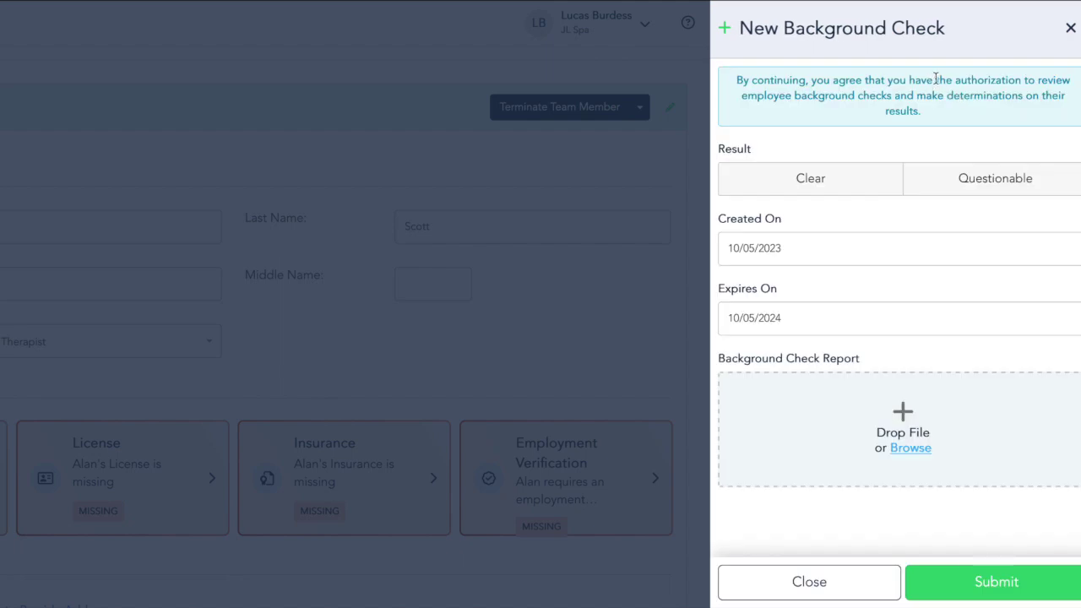
pyautogui.click(816, 198)
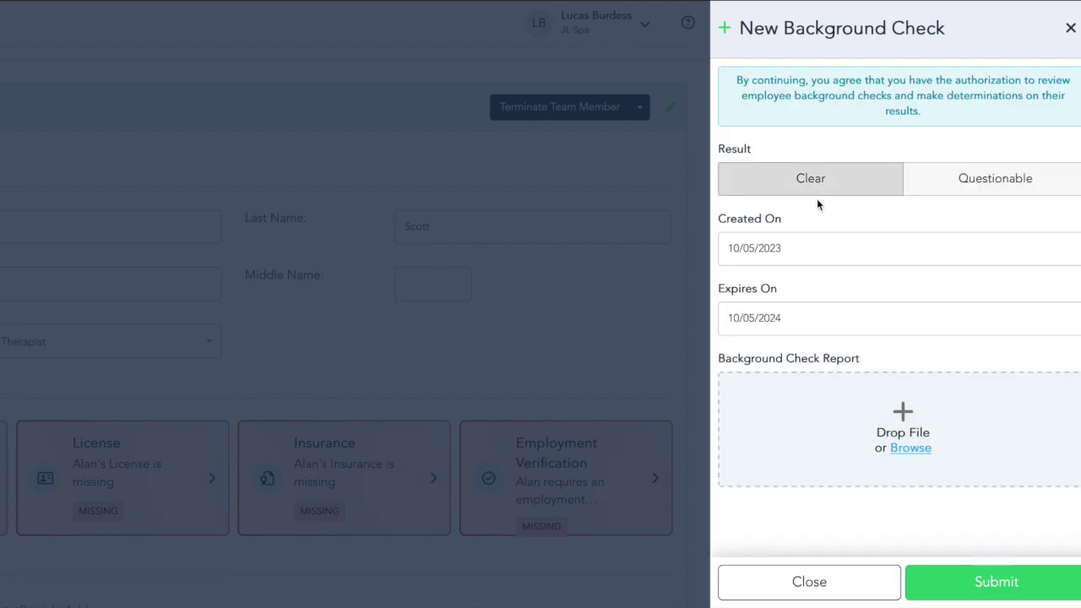
pyautogui.click(909, 191)
pyautogui.click(869, 192)
pyautogui.click(853, 186)
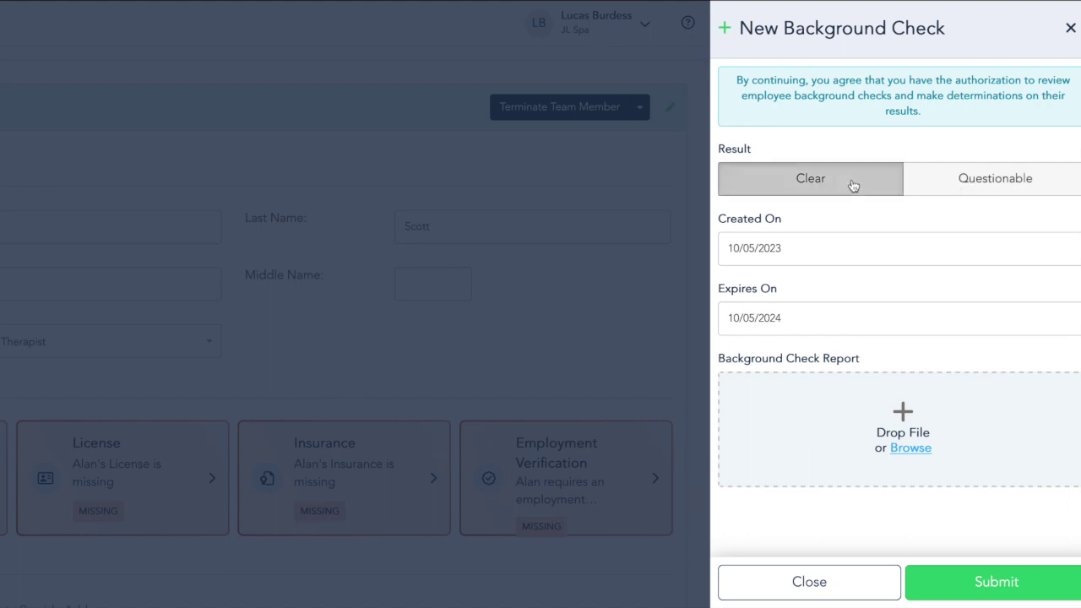
# Attach the downloaded Background Check file as the background check report and submit the new record
pyautogui.click(805, 248)
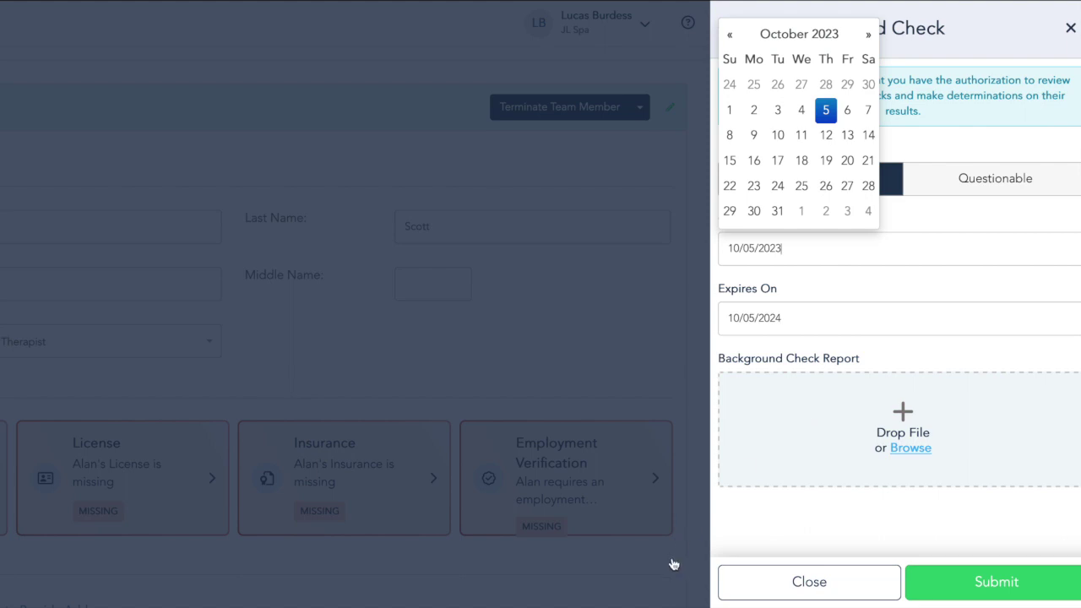
pyautogui.moveTo(689, 602)
pyautogui.click(818, 574)
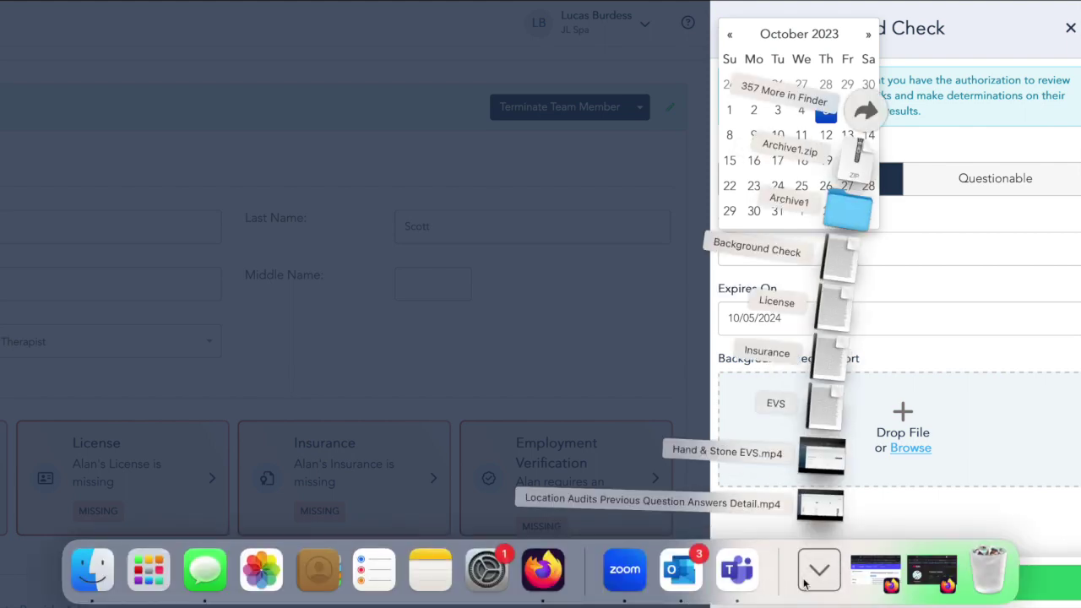
pyautogui.moveTo(839, 270); pyautogui.dragTo(915, 414)
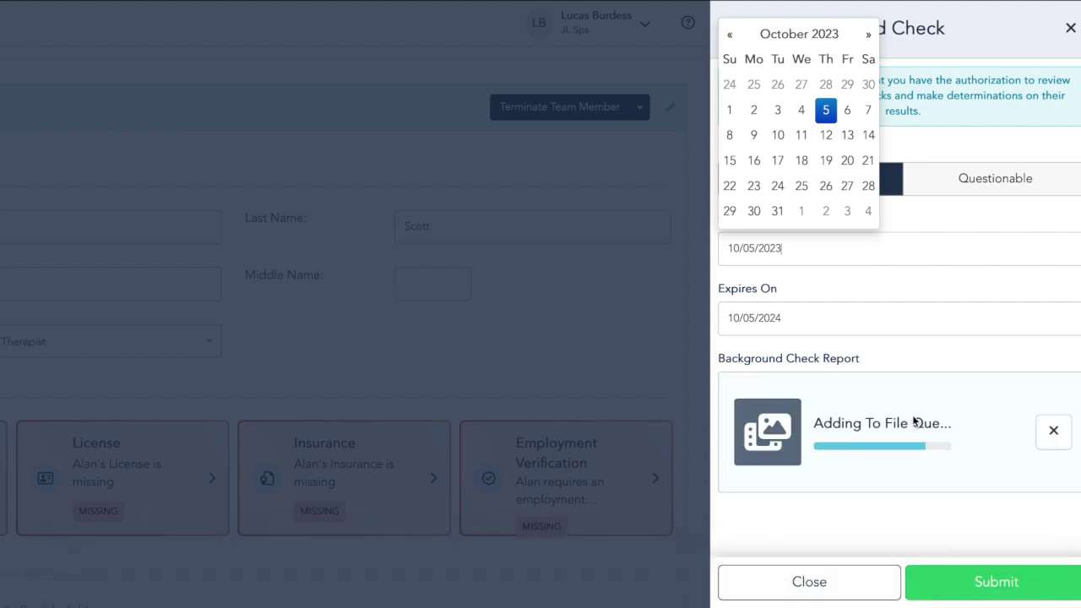
pyautogui.click(909, 355)
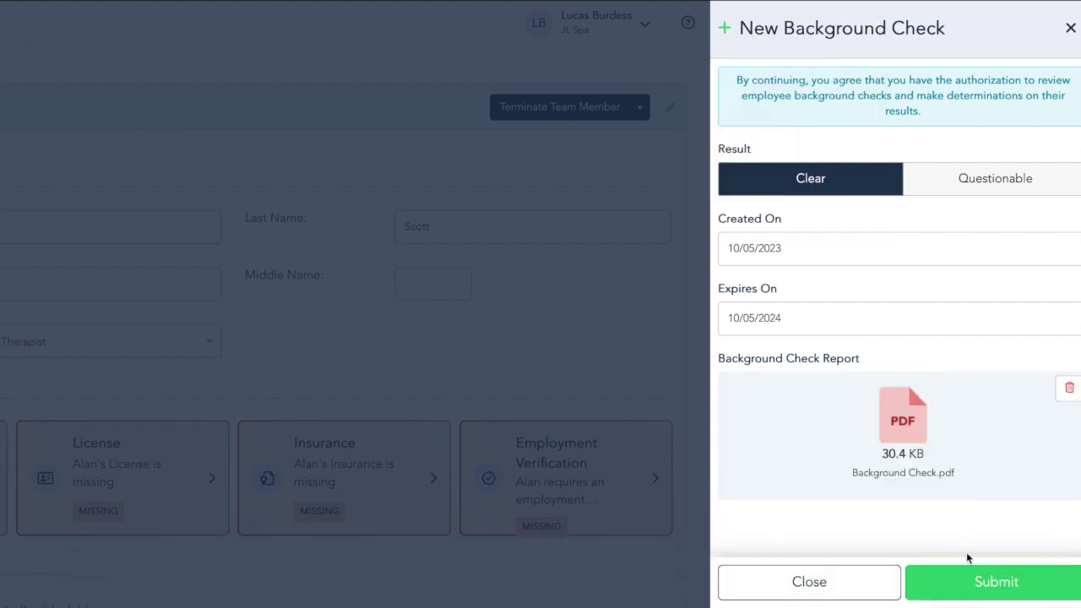
pyautogui.click(990, 593)
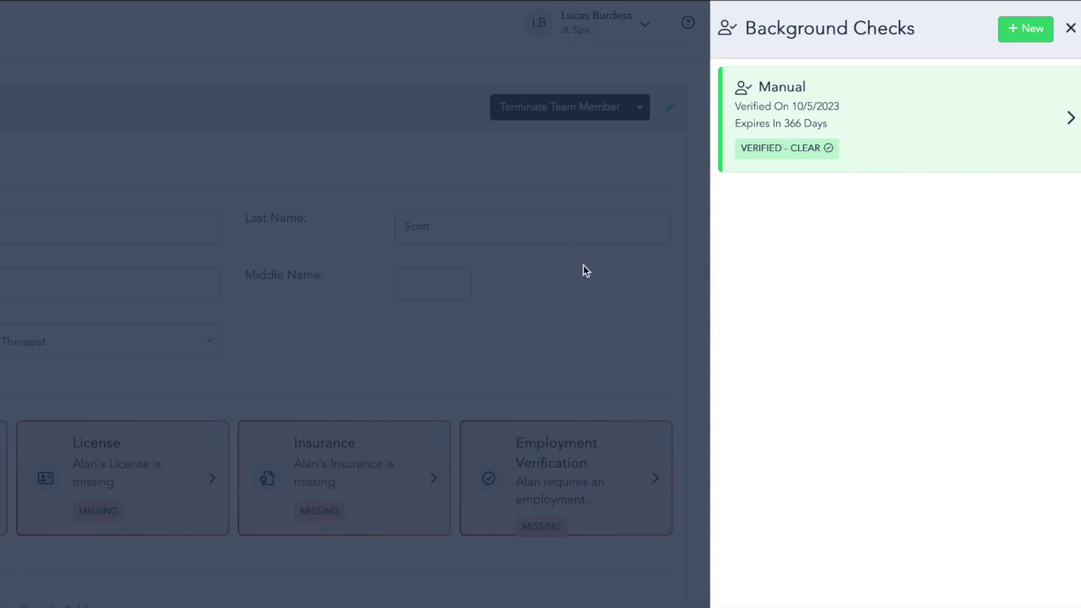
# Examine the submitted background check with its Remove Verification and Delete options, and close it without changes
pyautogui.click(931, 154)
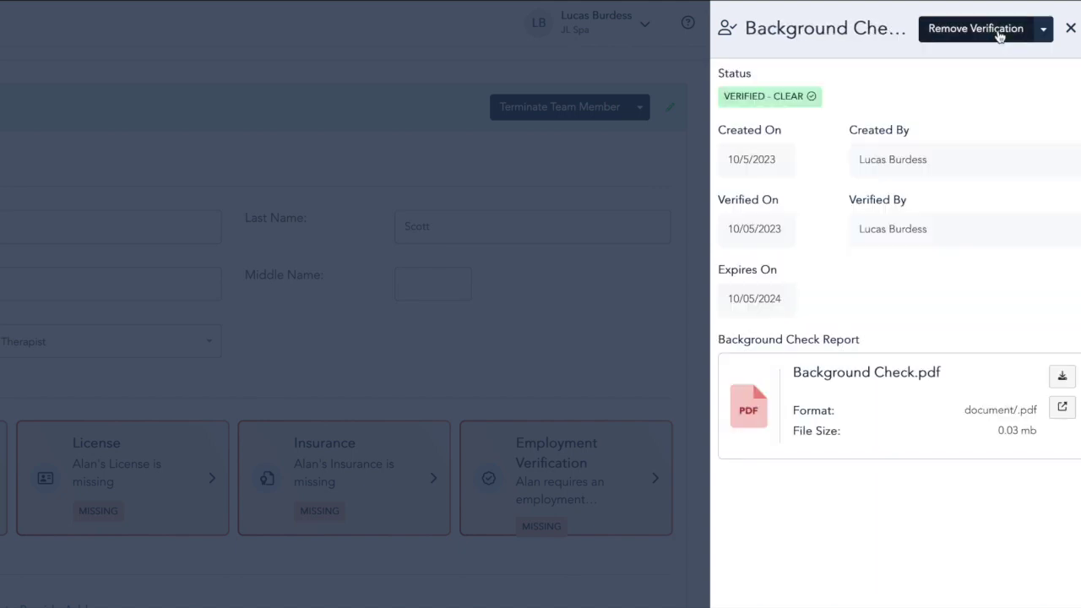
pyautogui.click(999, 31)
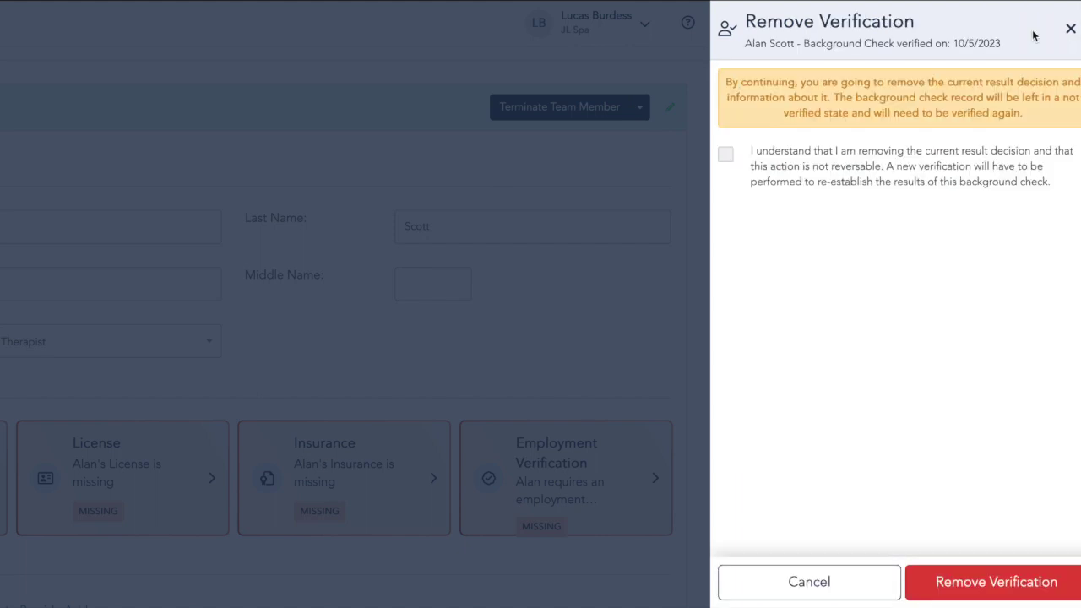
pyautogui.click(1066, 32)
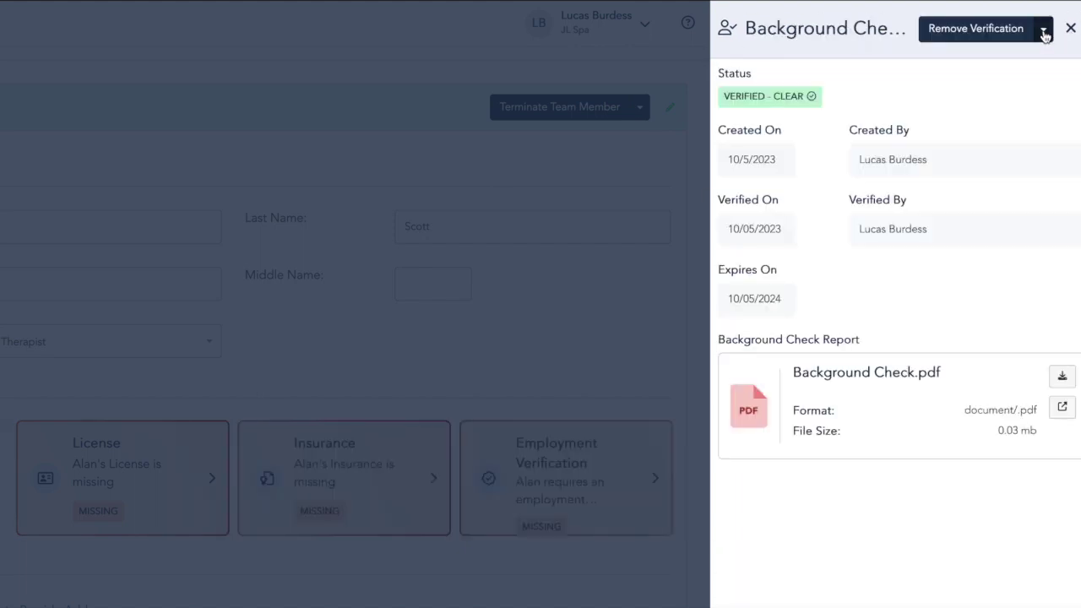
pyautogui.click(1043, 32)
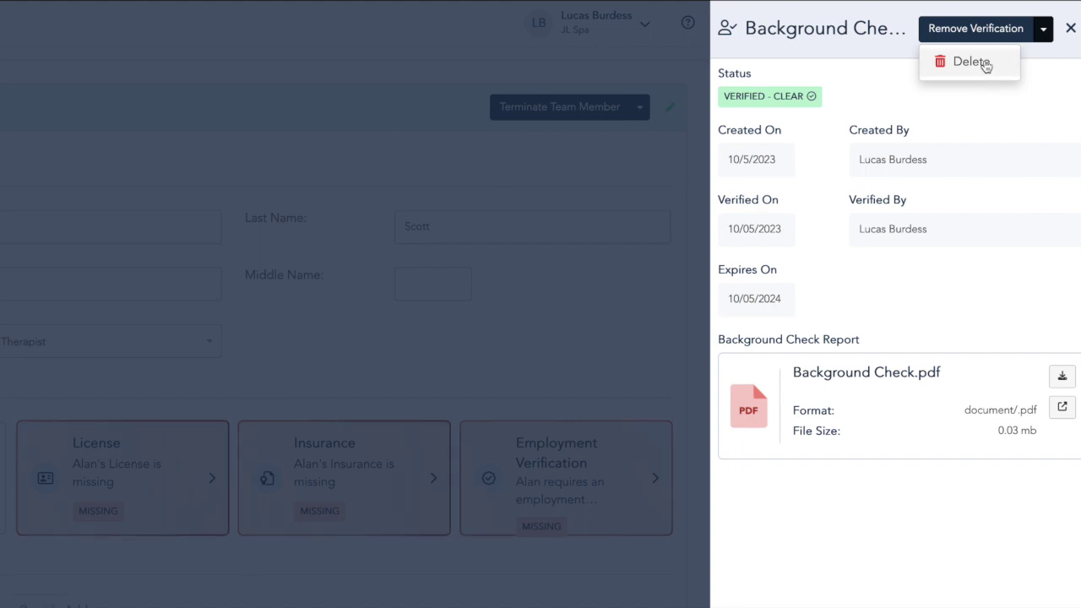
pyautogui.click(1069, 28)
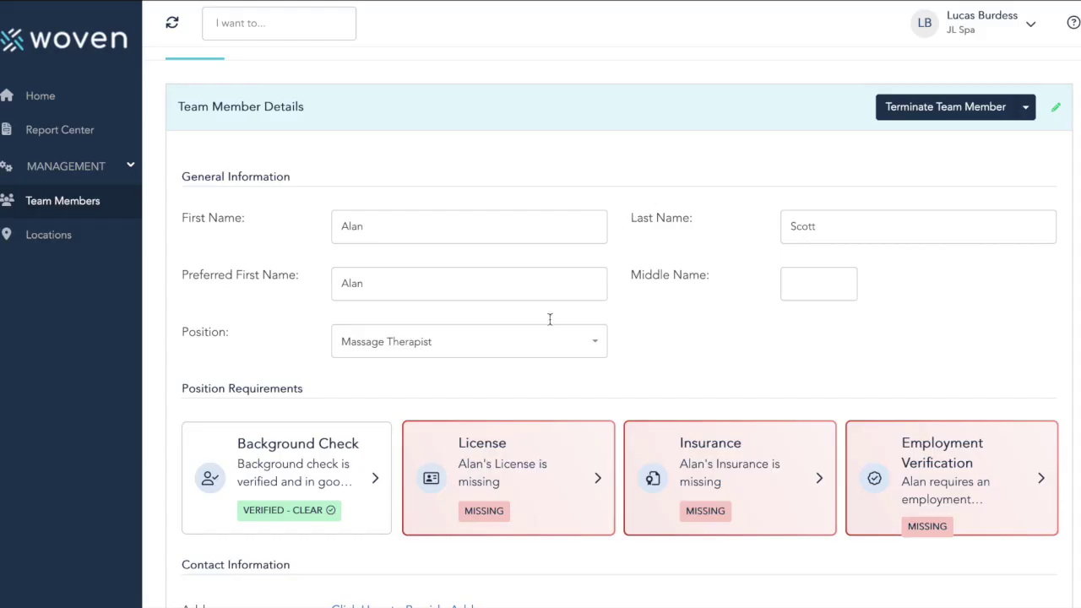
# Start a new license for the team member with the license number, issued city Indianapolis and issued state IN
pyautogui.click(534, 444)
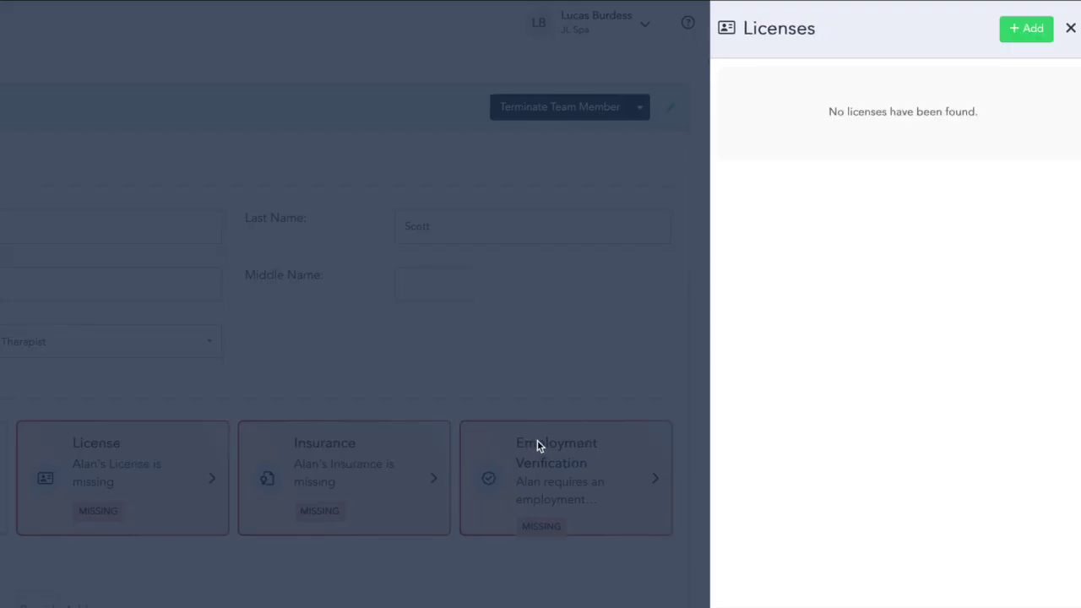
pyautogui.click(1045, 31)
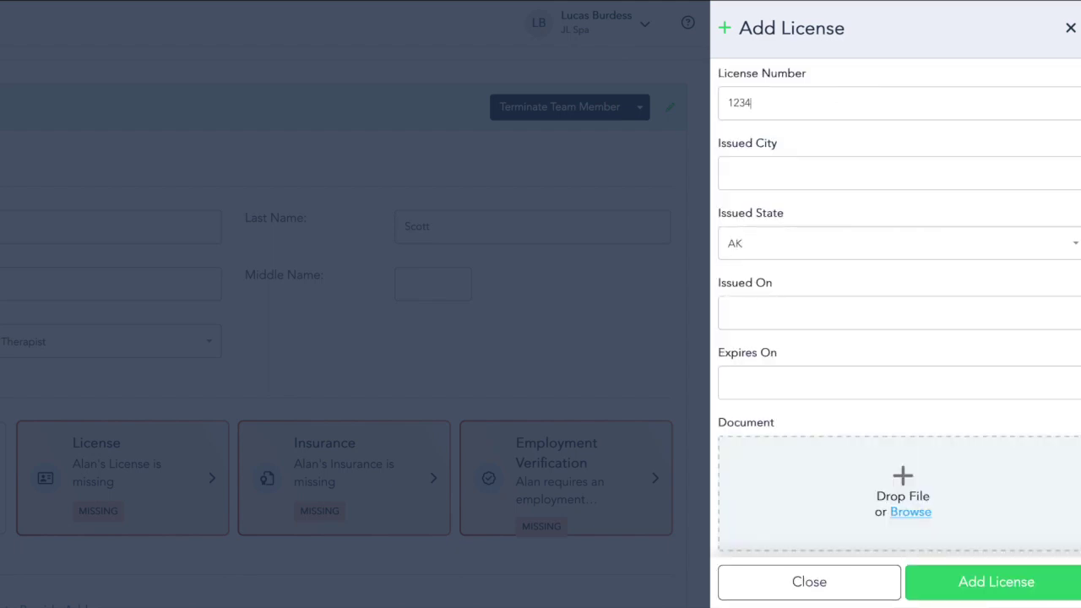
pyautogui.write('123456789')
pyautogui.write('Indianapolis')
pyautogui.click(895, 243)
pyautogui.write('in')
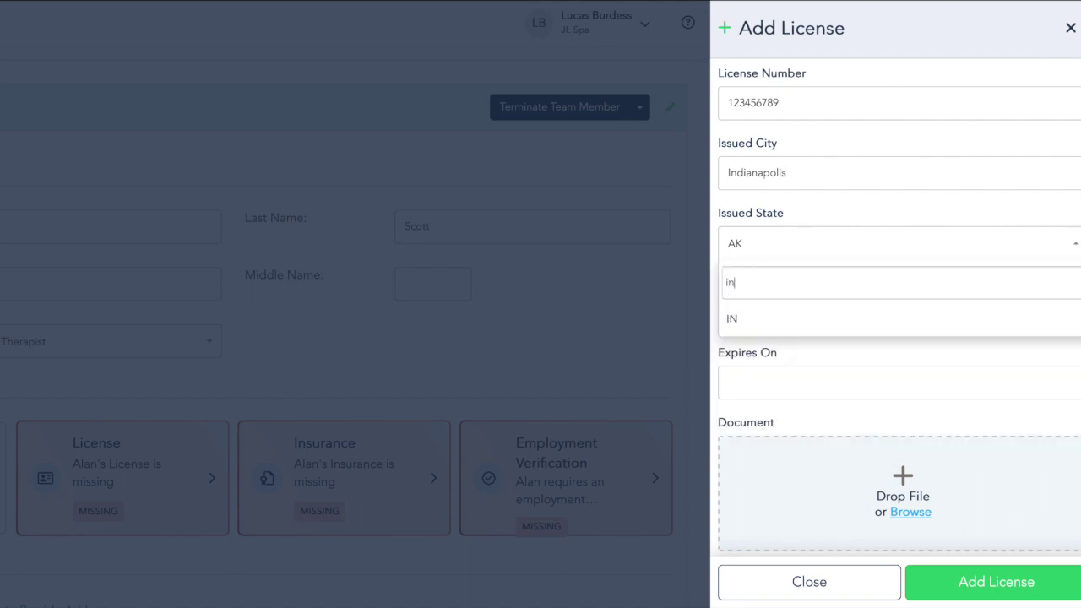
pyautogui.press('Return')
# Set the license's issue date to 10/06/2023 and its expiration date to 10/05/2024
pyautogui.press('Tab')
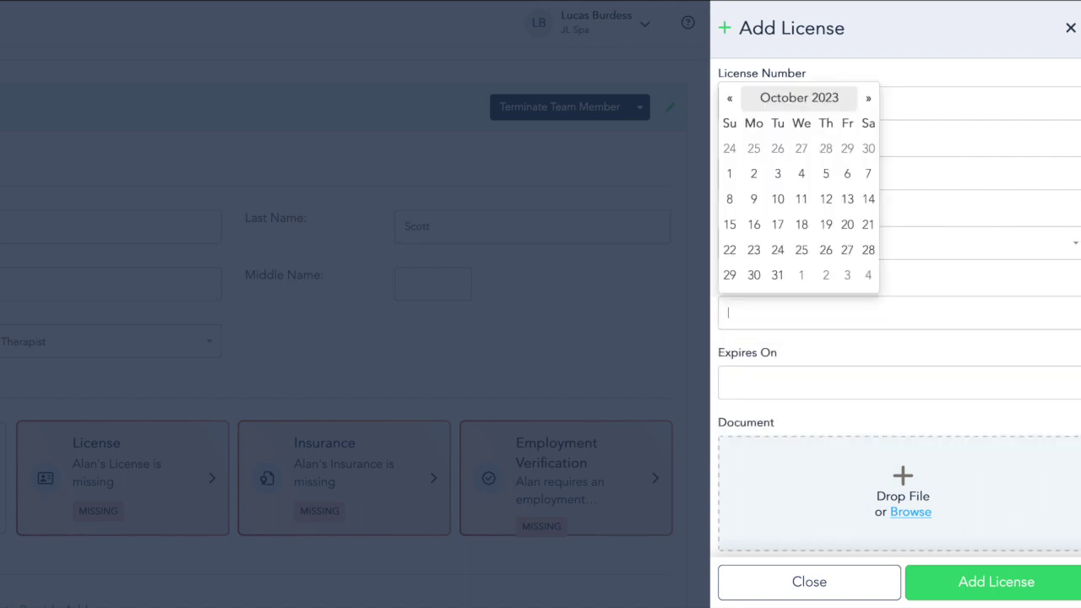
pyautogui.click(847, 174)
pyautogui.click(807, 382)
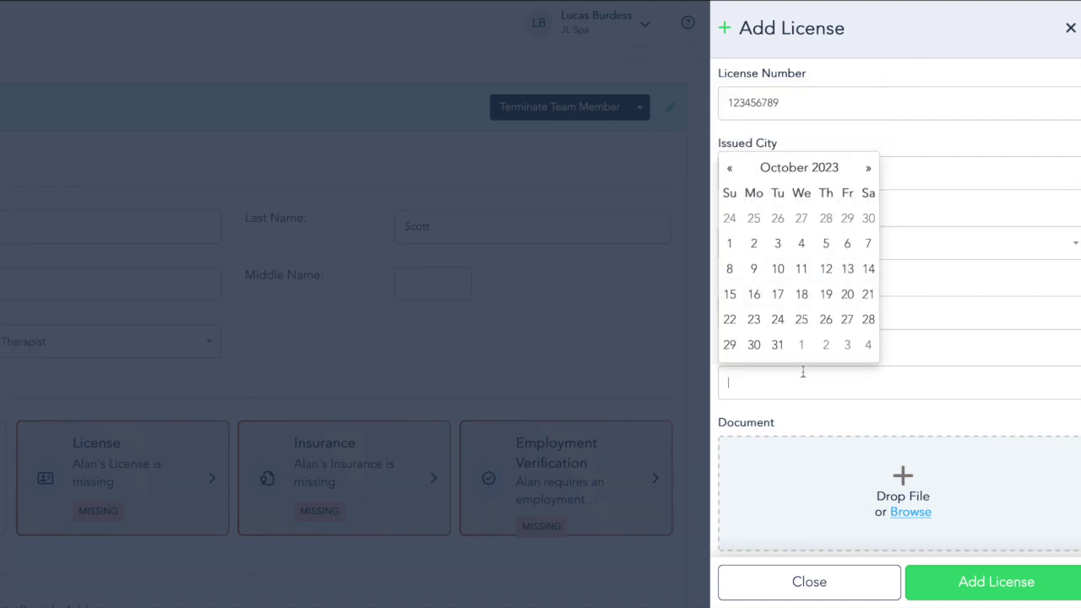
pyautogui.write('10/05')
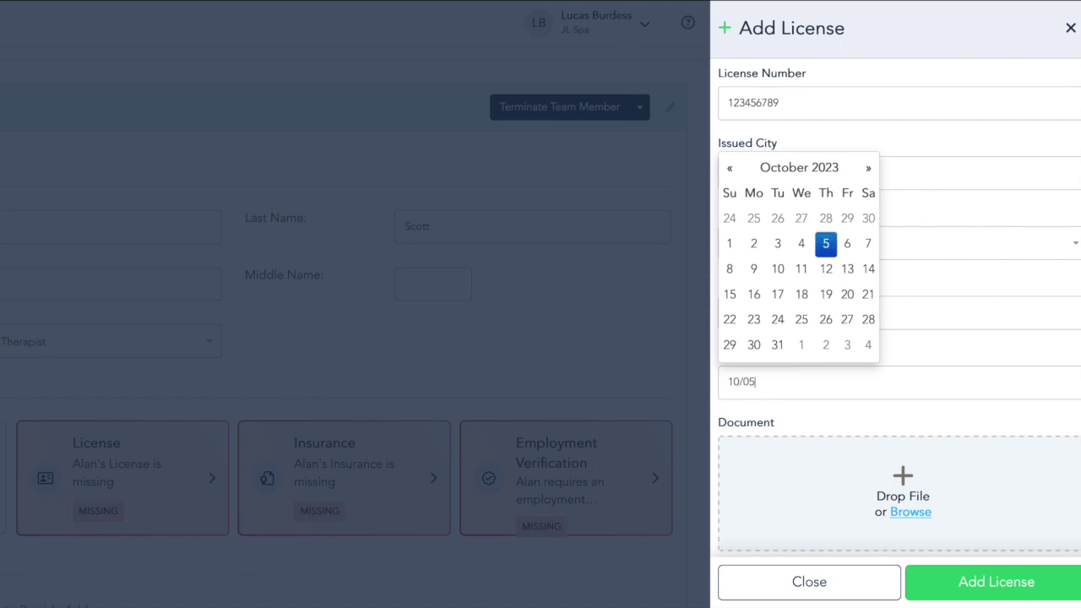
pyautogui.write('/20')
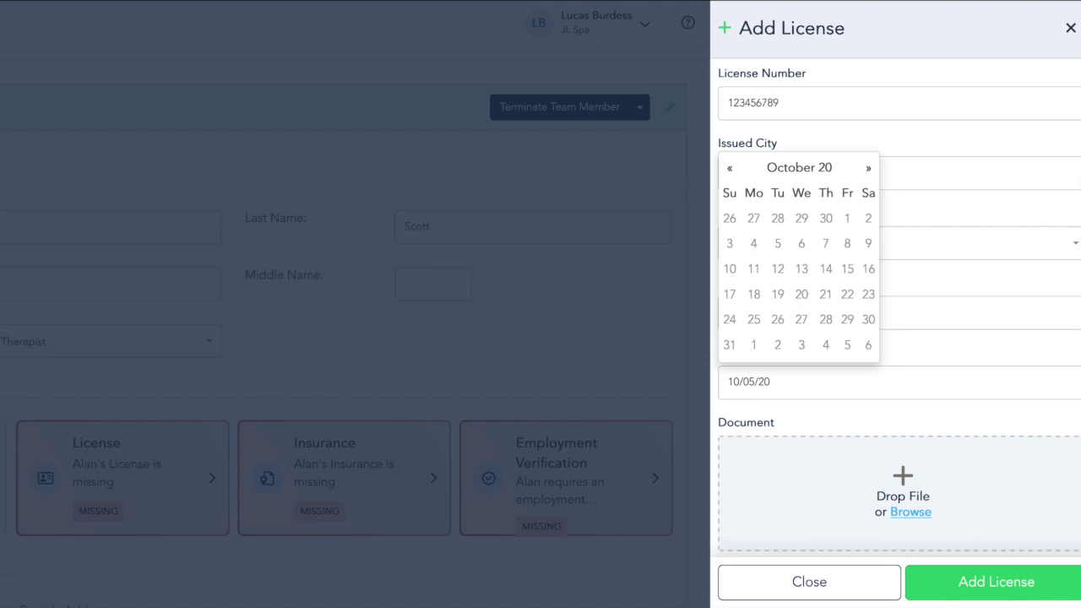
pyautogui.write('24')
pyautogui.click(836, 424)
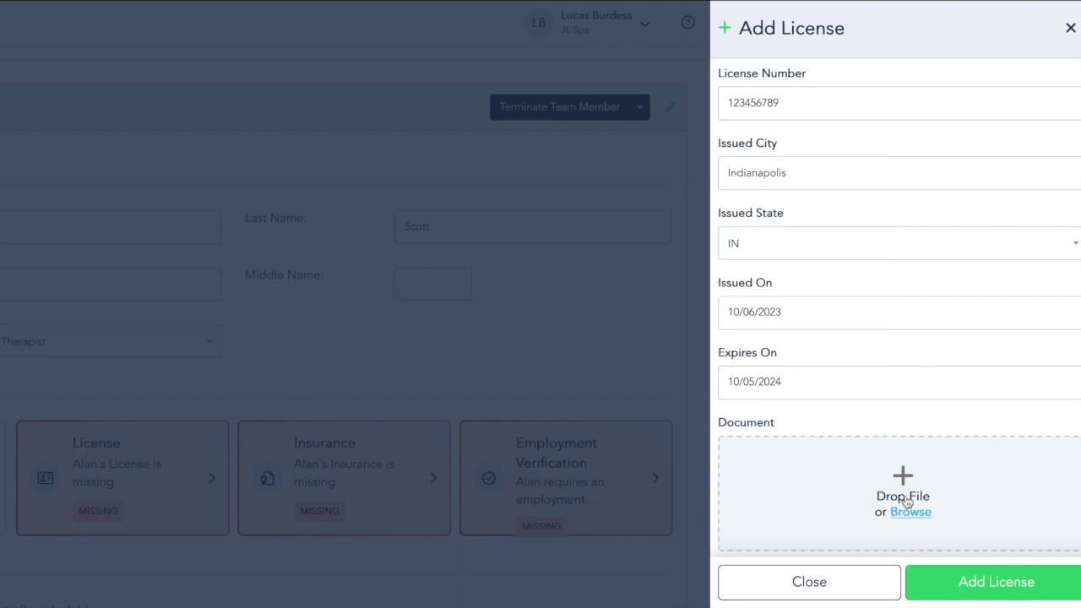
# Attach the downloaded License file as the license's document, add the license to the team member and close the license list
pyautogui.moveTo(737, 601)
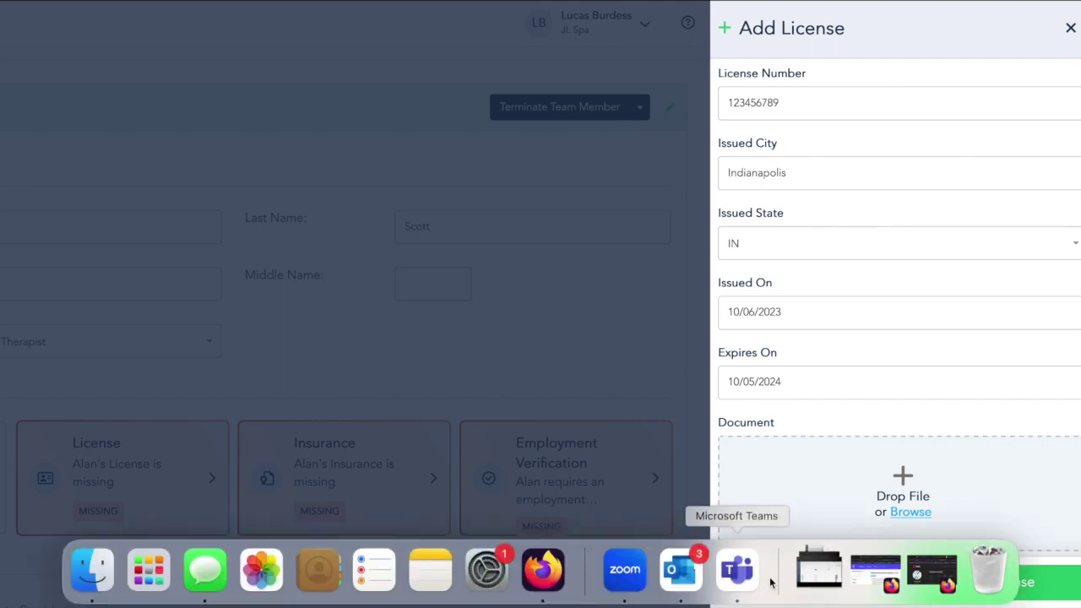
pyautogui.click(818, 569)
pyautogui.moveTo(833, 314); pyautogui.dragTo(906, 488)
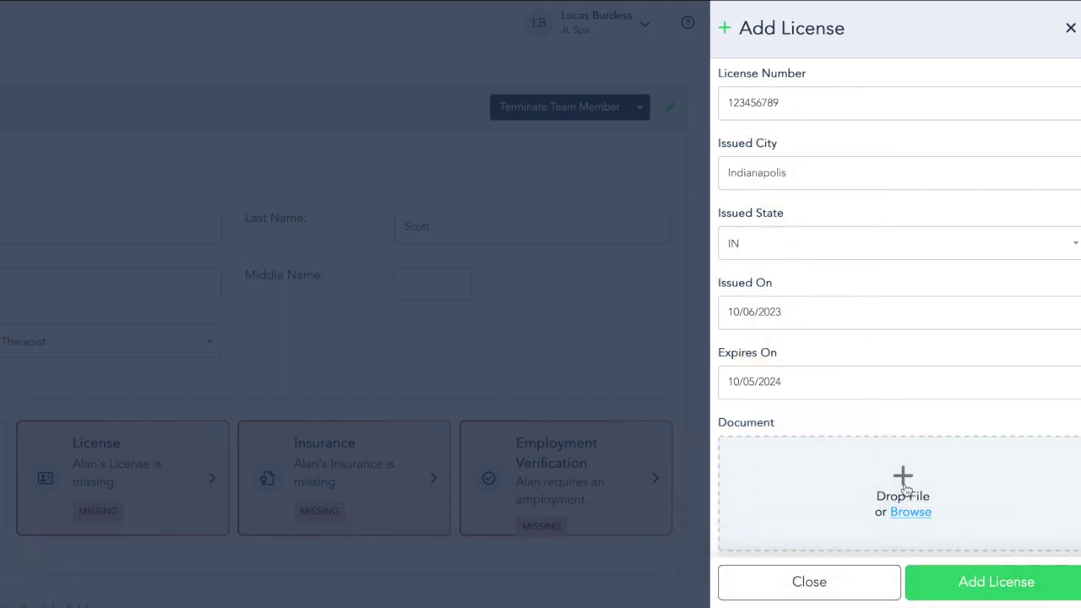
pyautogui.click(960, 594)
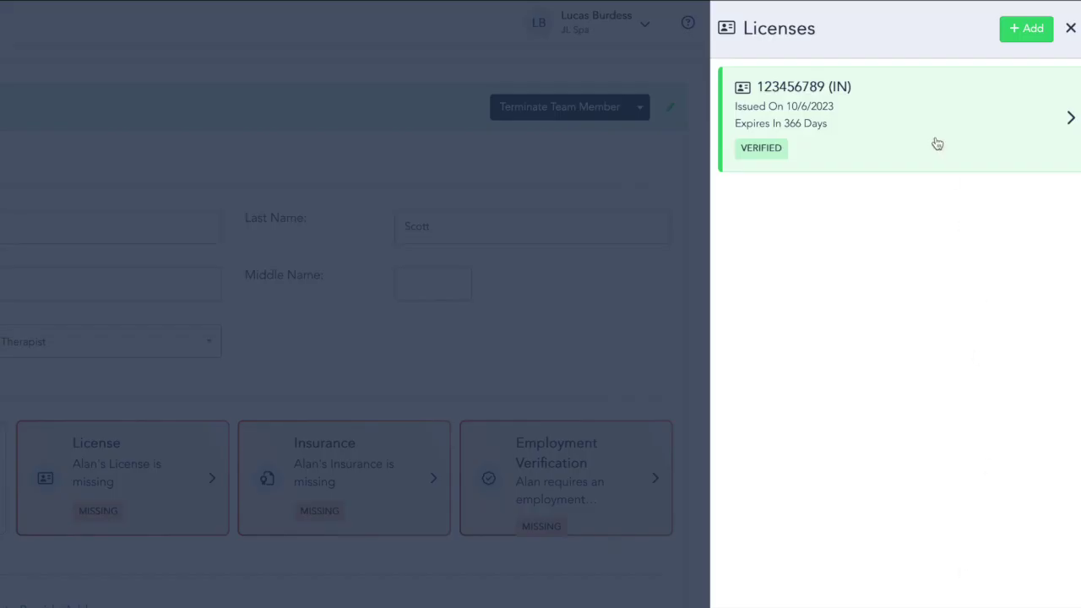
pyautogui.click(553, 291)
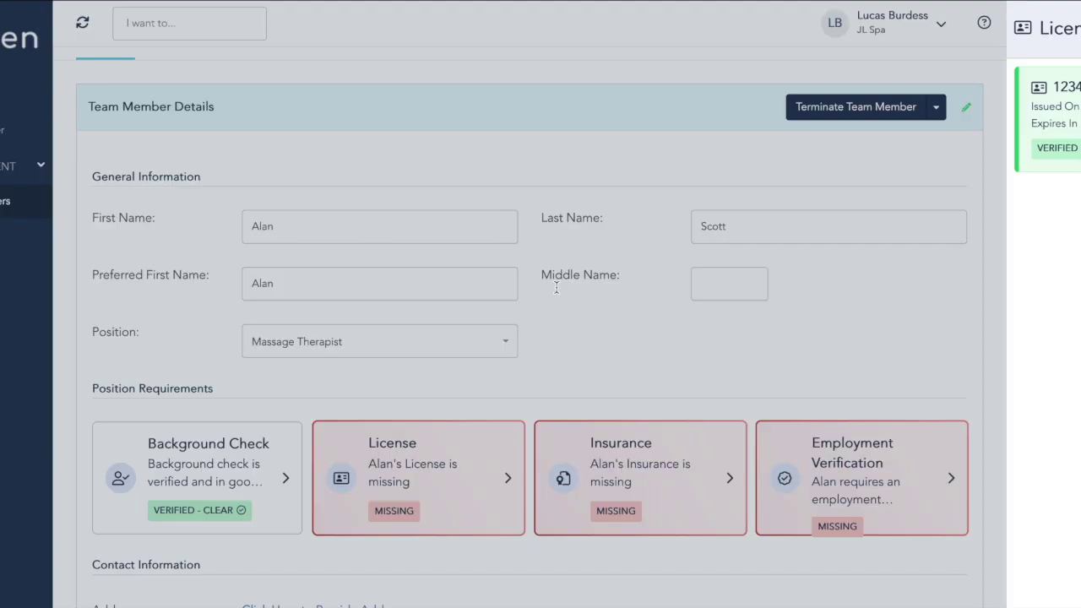
# Start a new insurance record for the team member with the company name Broad Ripple Insurance
pyautogui.click(694, 449)
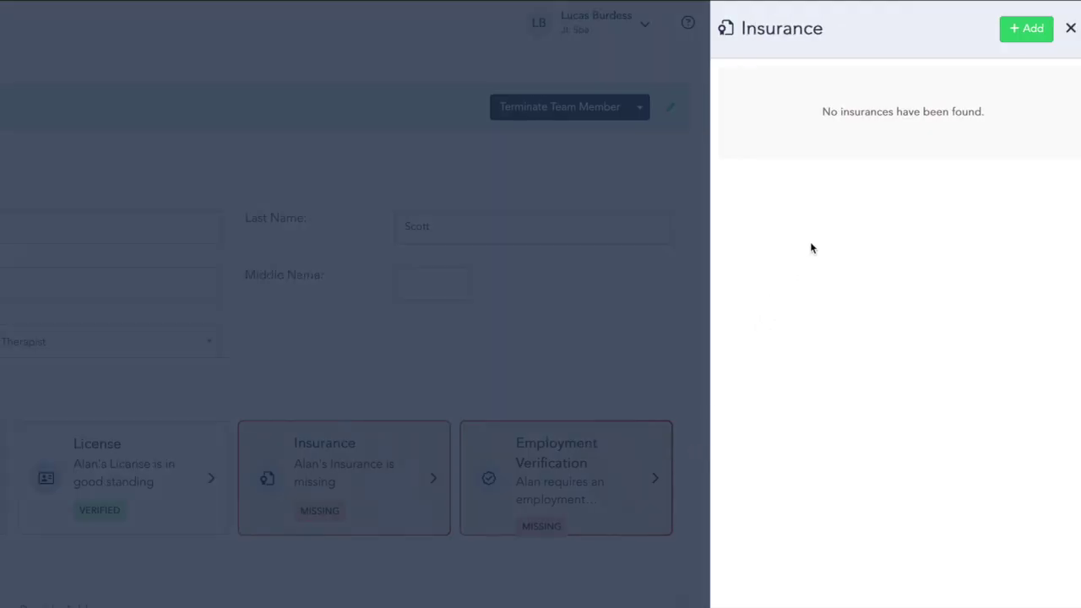
pyautogui.click(1033, 33)
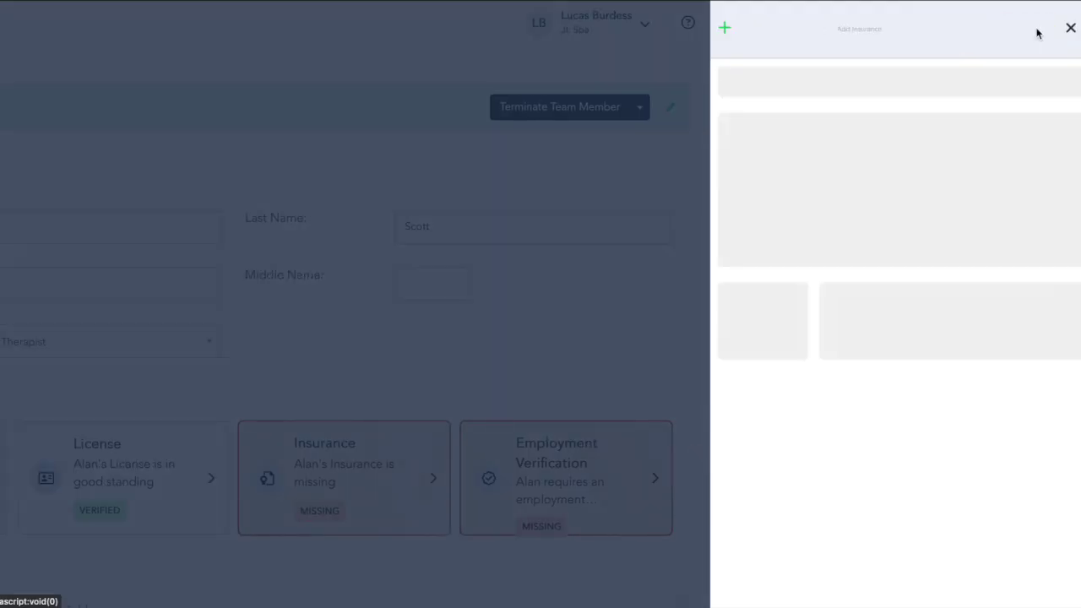
pyautogui.click(877, 97)
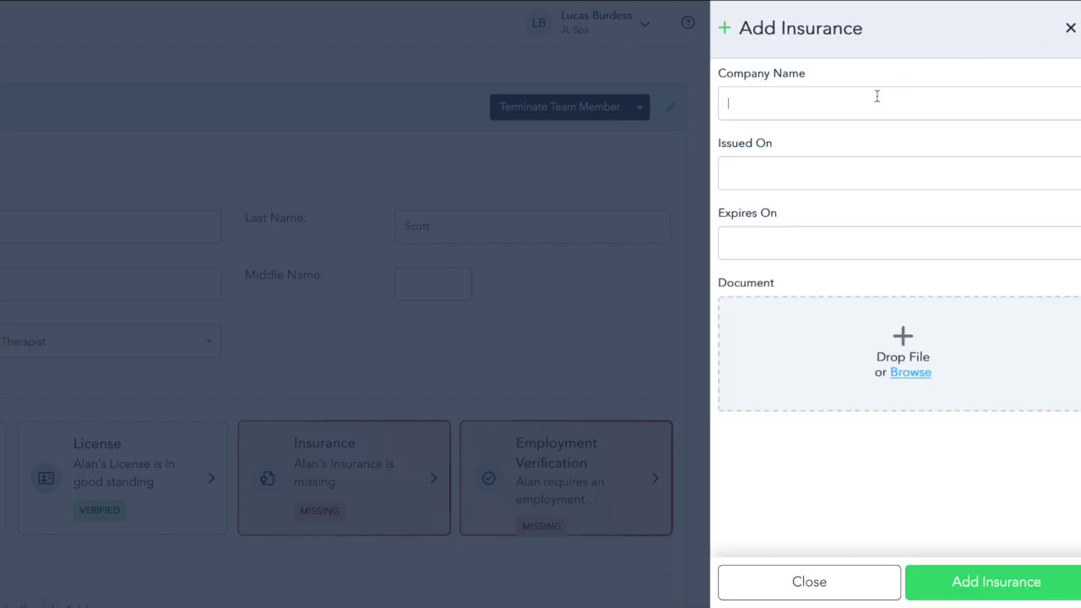
pyautogui.write('Broad Ripple In')
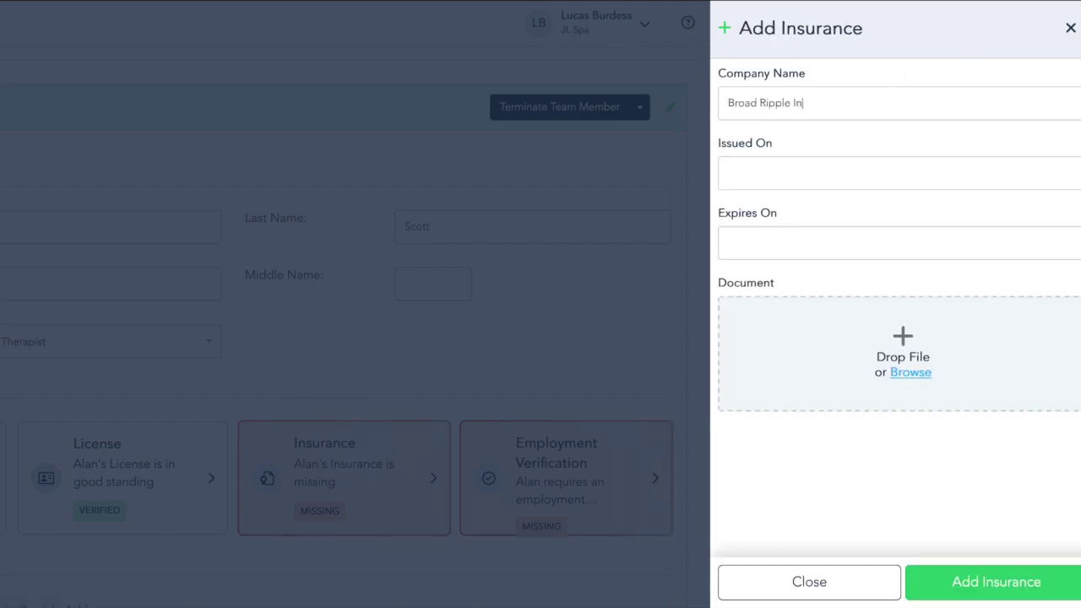
pyautogui.write('surance')
# Set the insurance's issue date to 10/05/2023 and its expiration date to 10/05/2024
pyautogui.click(728, 174)
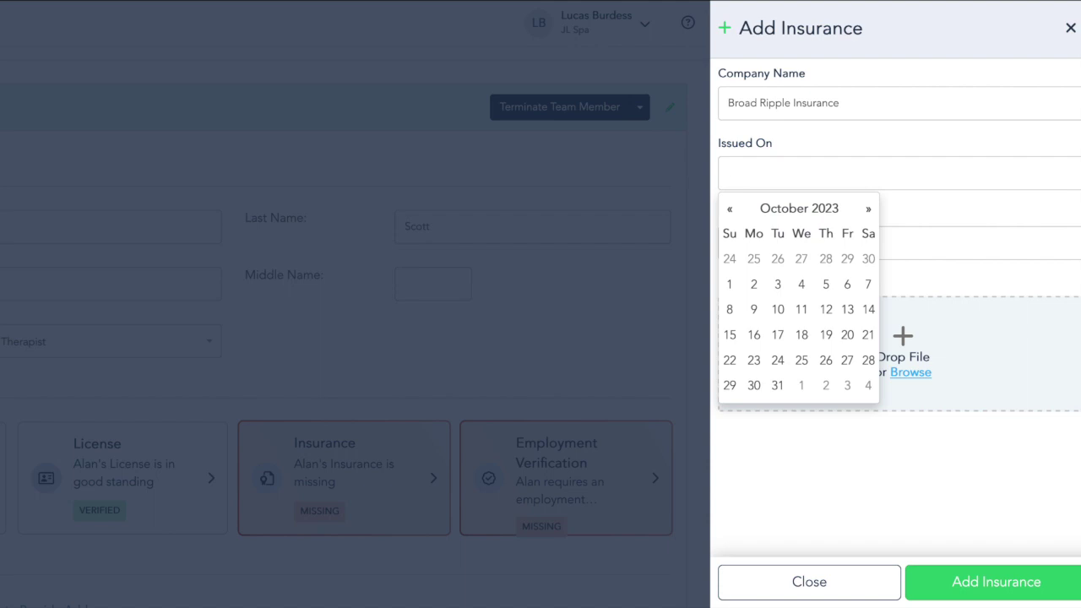
pyautogui.click(826, 283)
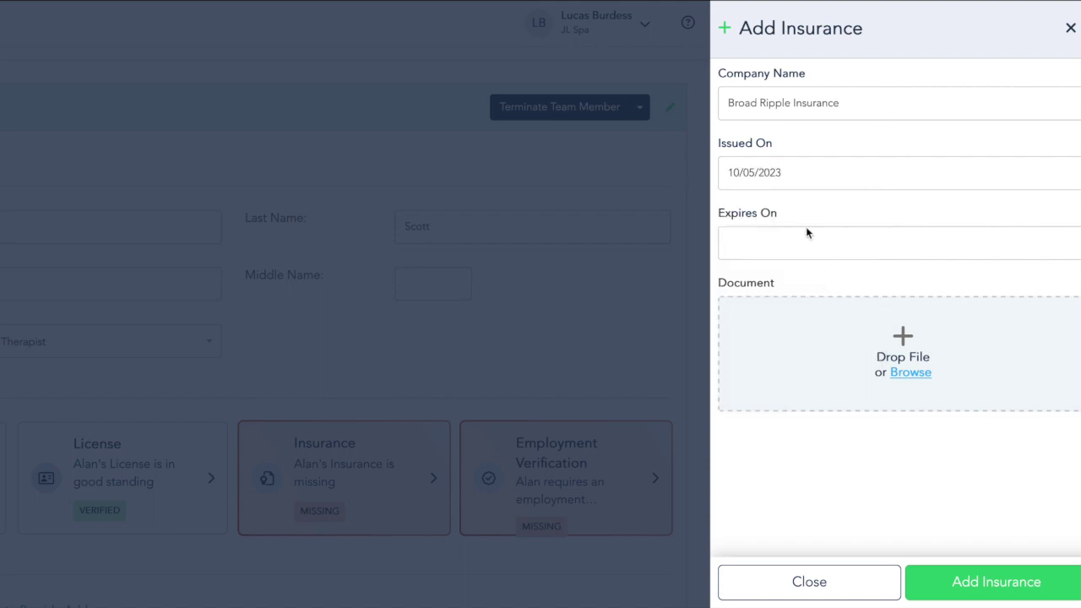
pyautogui.click(801, 240)
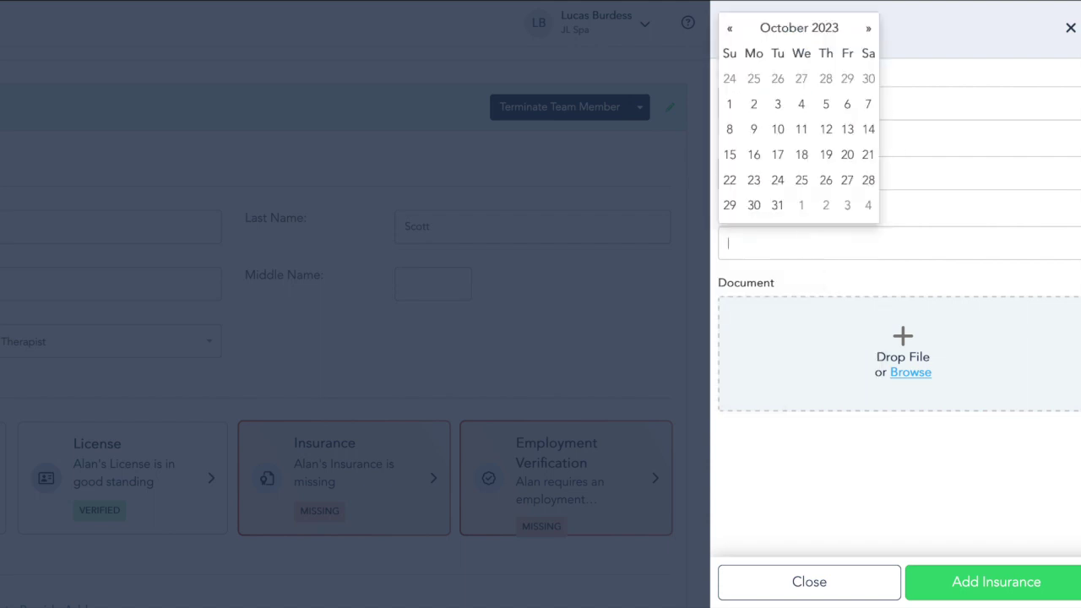
pyautogui.write('10/5/')
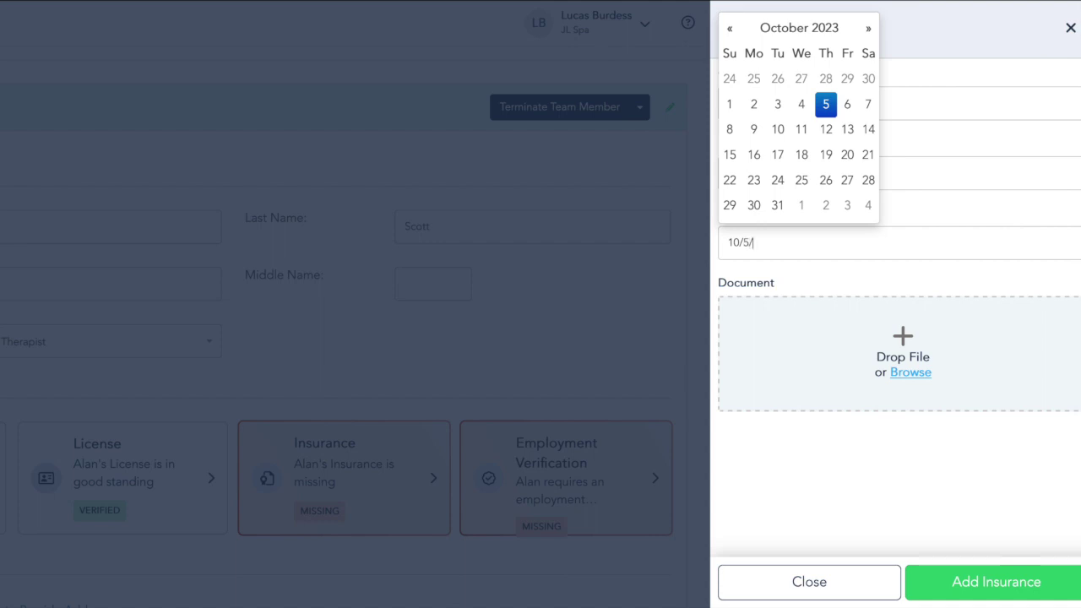
pyautogui.write('2024')
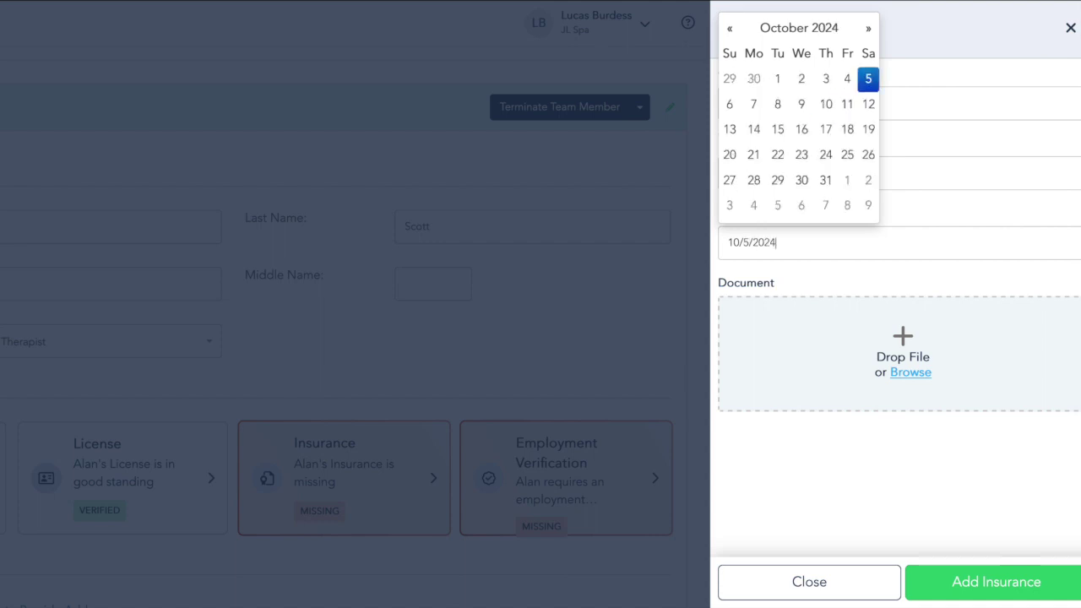
pyautogui.click(856, 439)
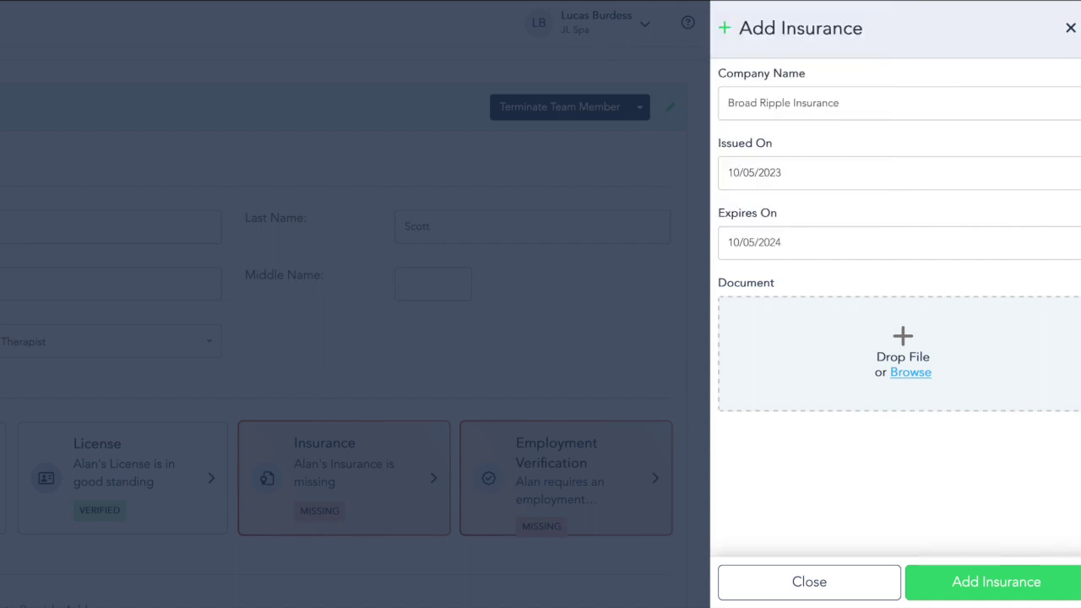
# Attach the downloaded Insurance file as the insurance document, add the insurance record and close the insurance list
pyautogui.moveTo(818, 591)
pyautogui.click(819, 570)
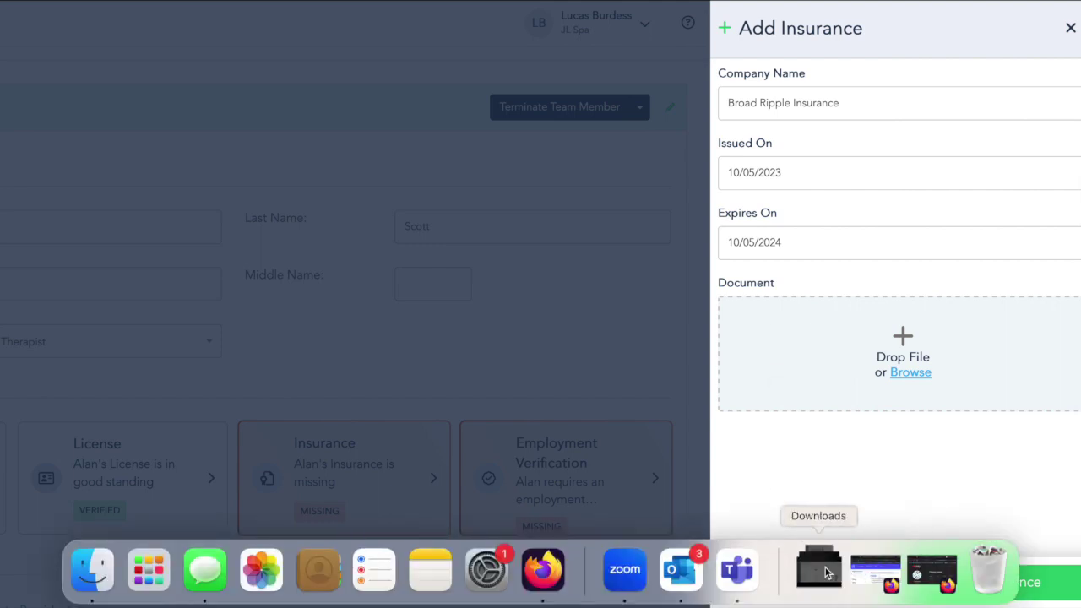
pyautogui.moveTo(834, 381); pyautogui.dragTo(912, 348)
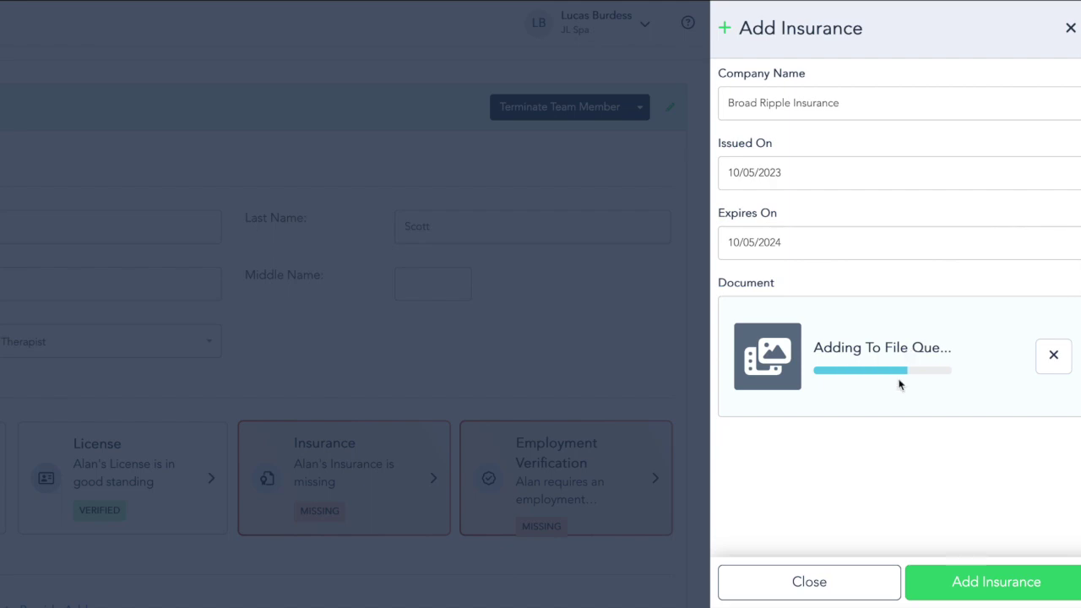
pyautogui.click(996, 584)
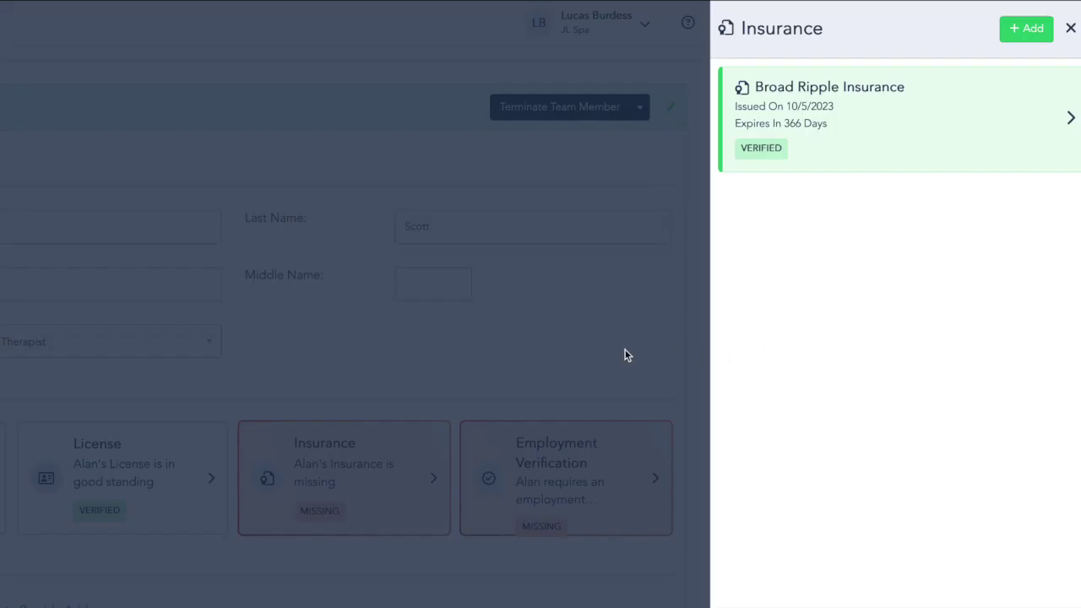
pyautogui.click(625, 354)
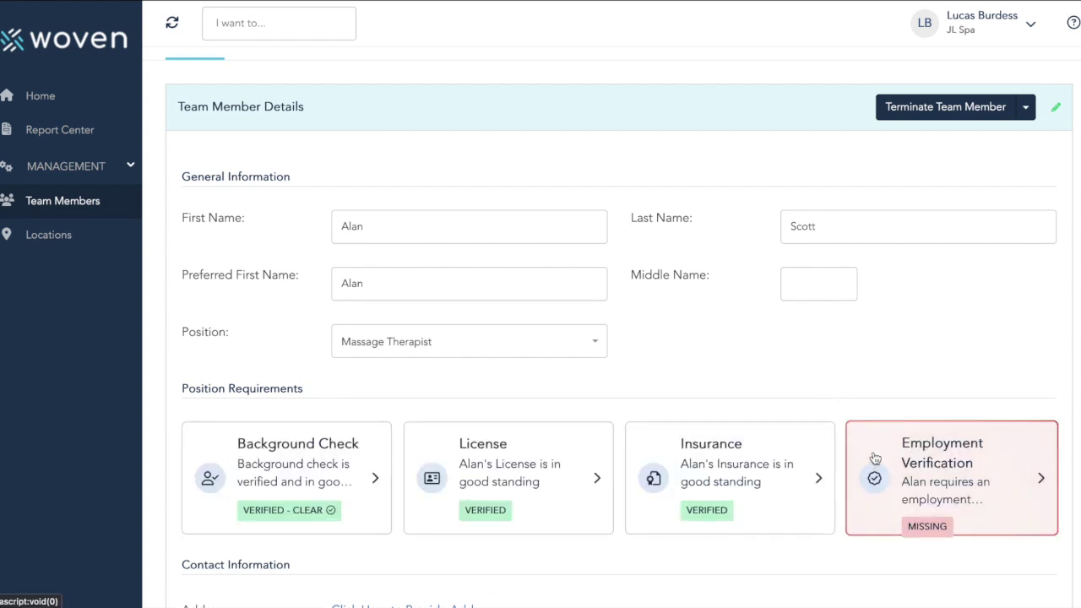
# Start a new employment verification for the team member with the result Clear
pyautogui.click(871, 449)
pyautogui.click(1024, 34)
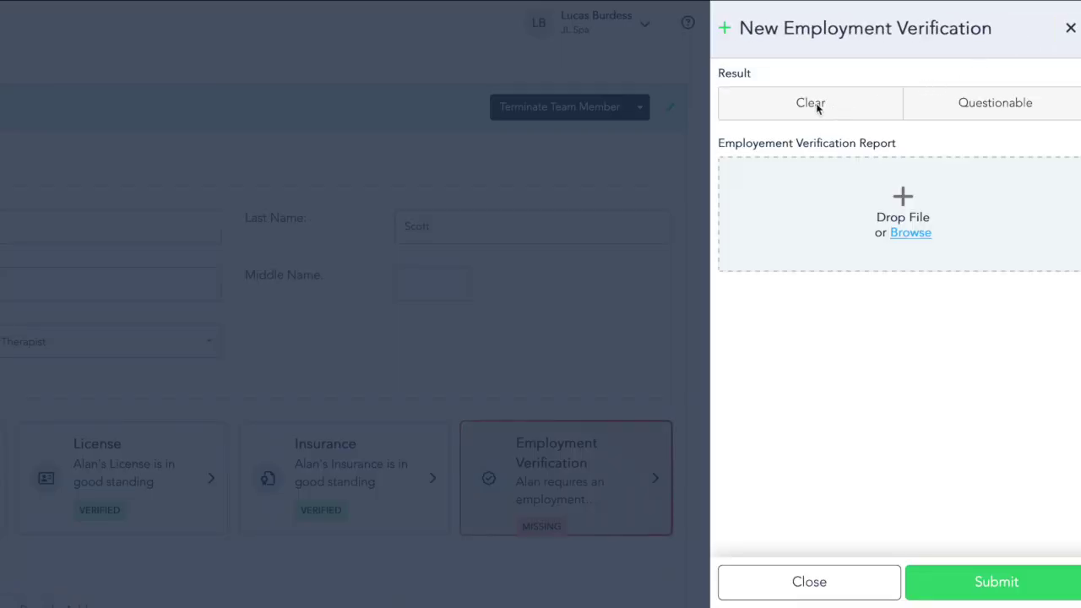
pyautogui.click(899, 105)
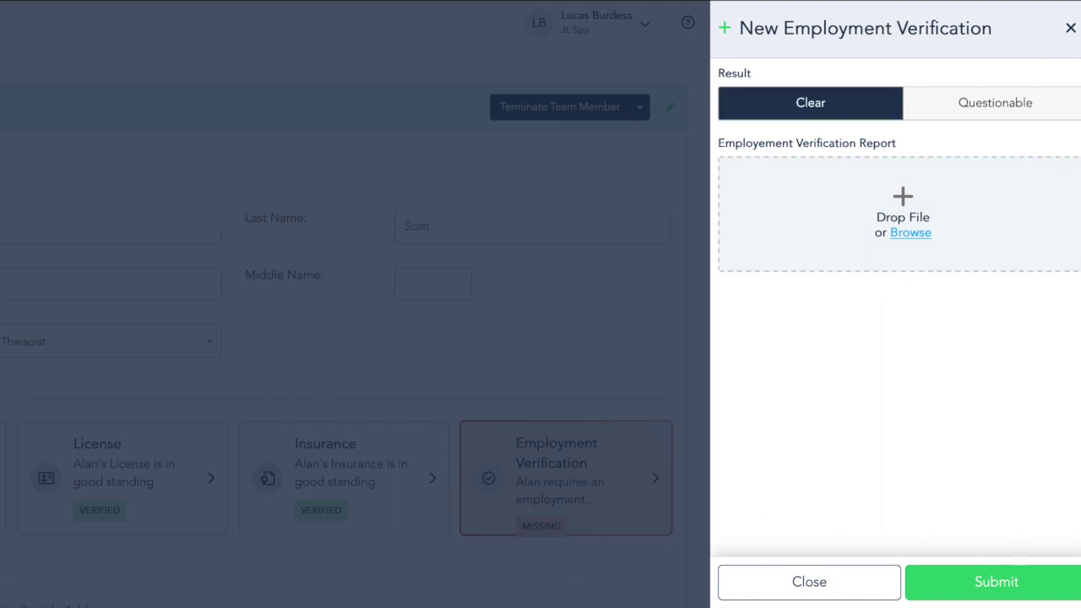
# Attach the downloaded EVS file as the employment verification report and submit the new verification
pyautogui.moveTo(817, 602)
pyautogui.click(819, 570)
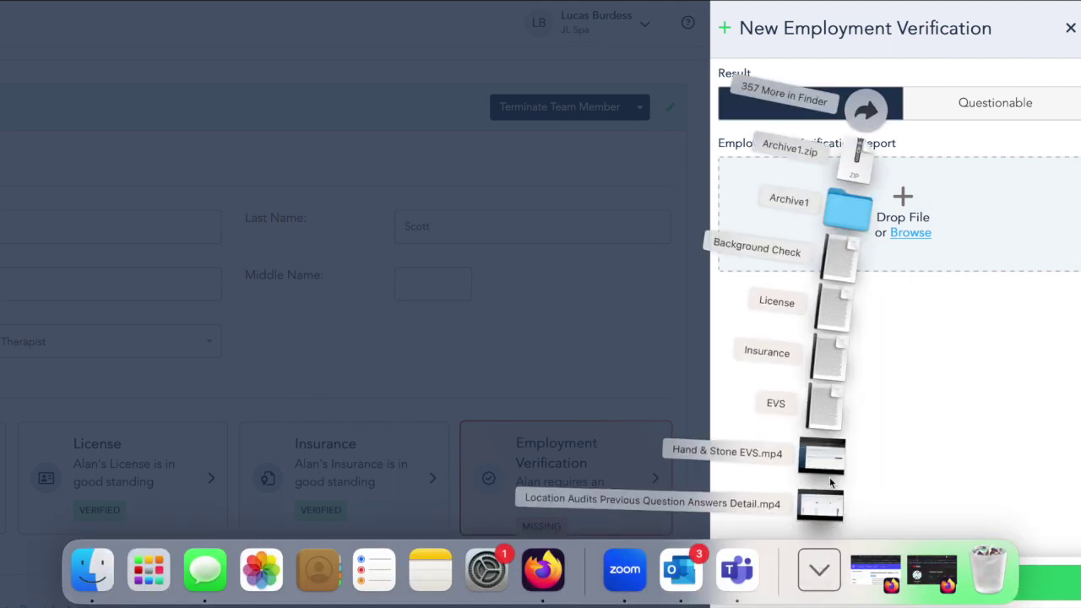
pyautogui.moveTo(824, 406); pyautogui.dragTo(968, 219)
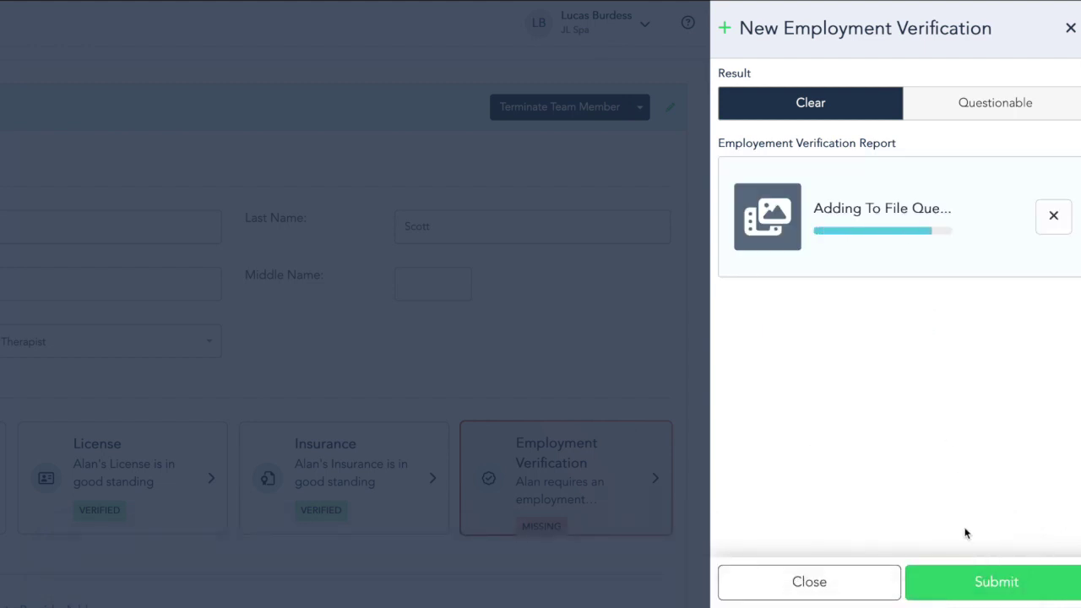
pyautogui.click(981, 584)
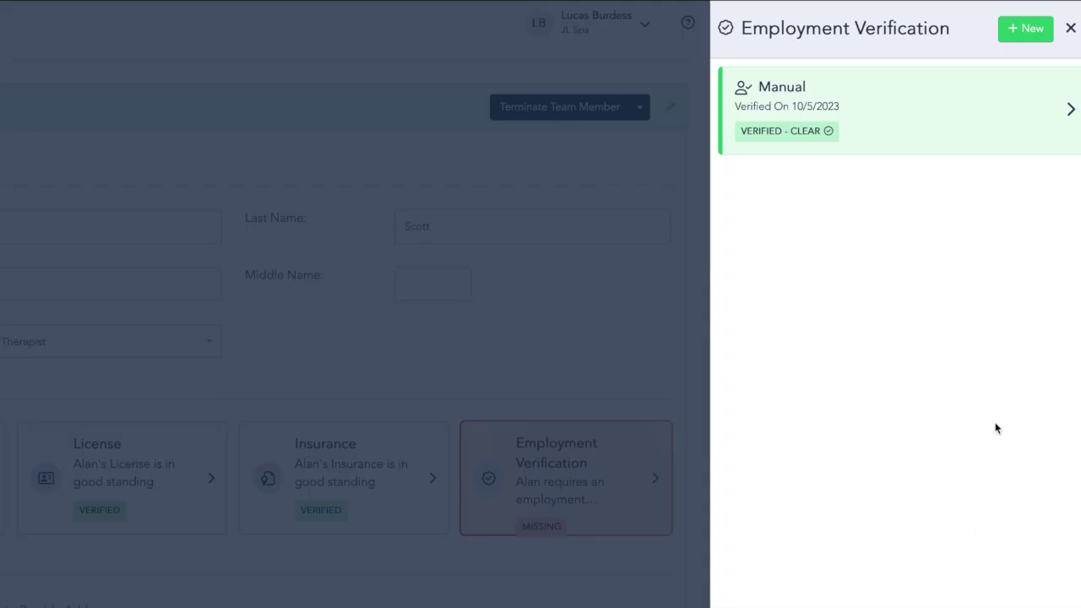
# Examine the submitted employment verification with its Remove Verification and Delete options, and return to the team member's details without changes
pyautogui.click(958, 113)
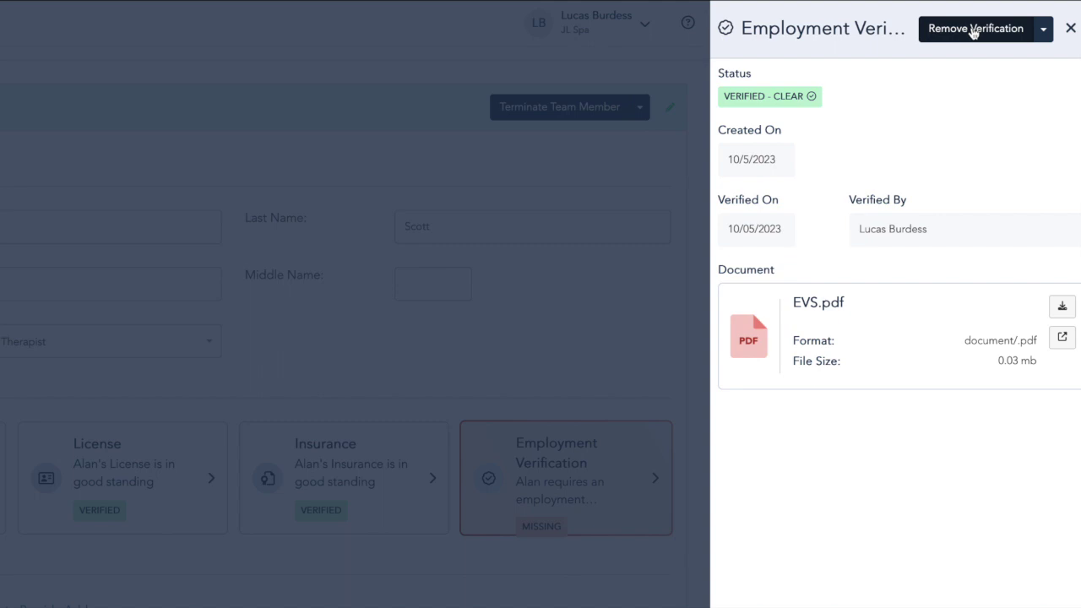
pyautogui.click(1042, 30)
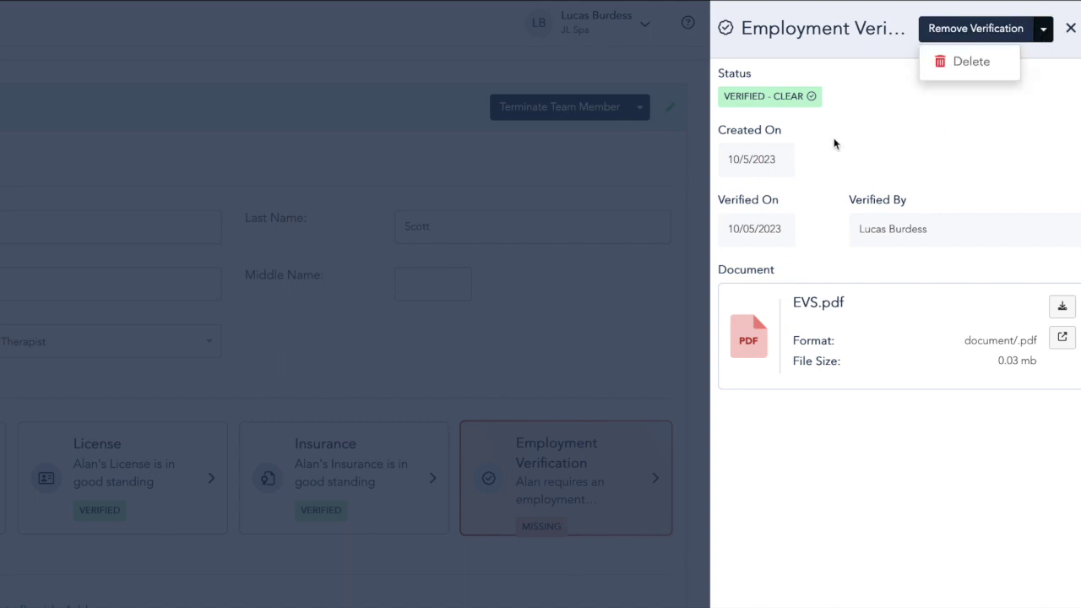
pyautogui.click(694, 185)
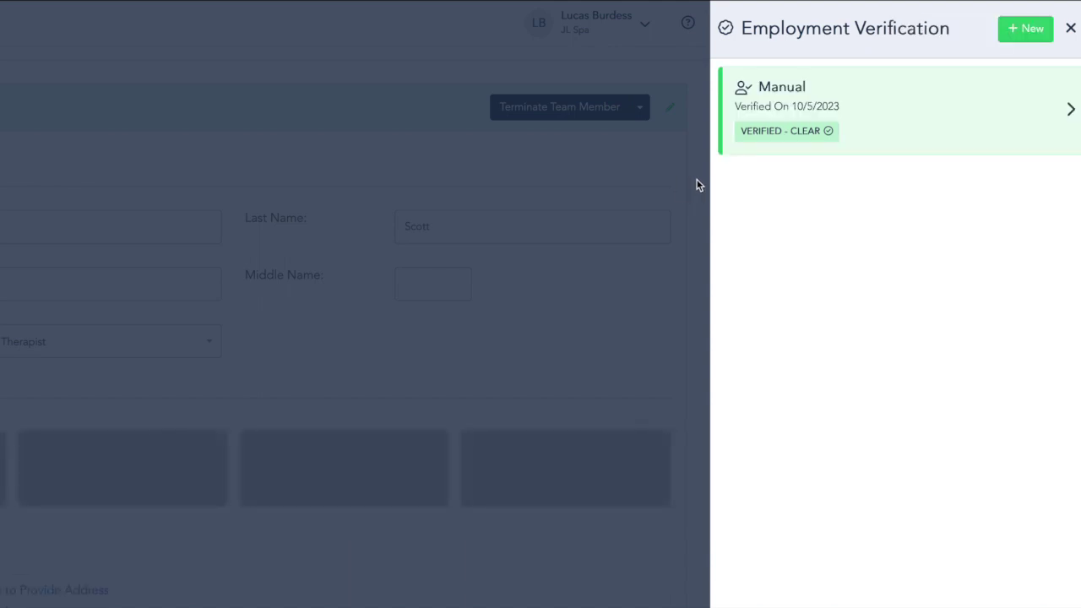
pyautogui.click(696, 176)
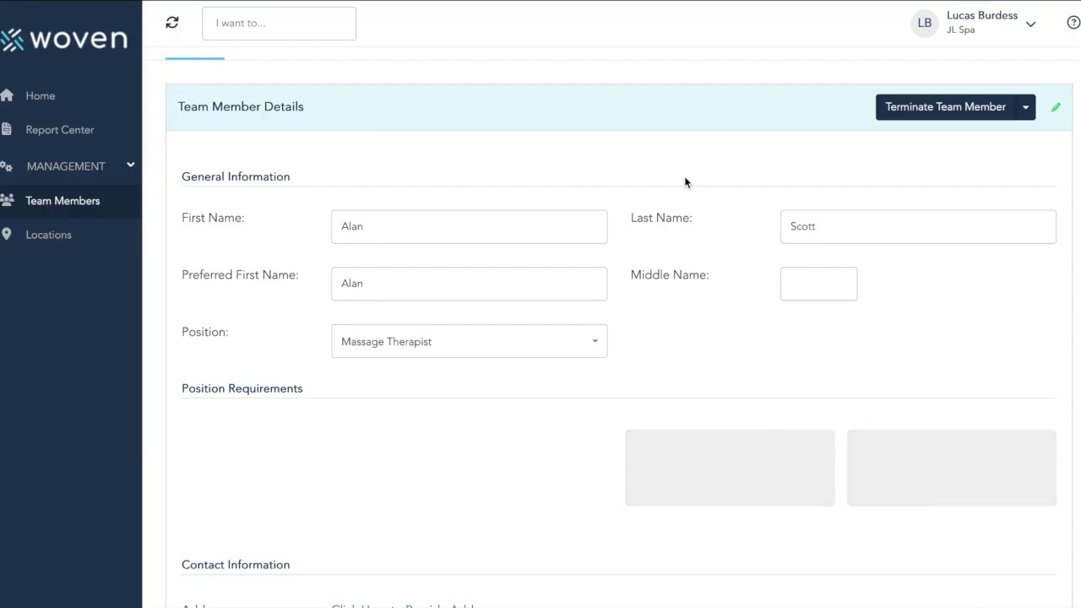